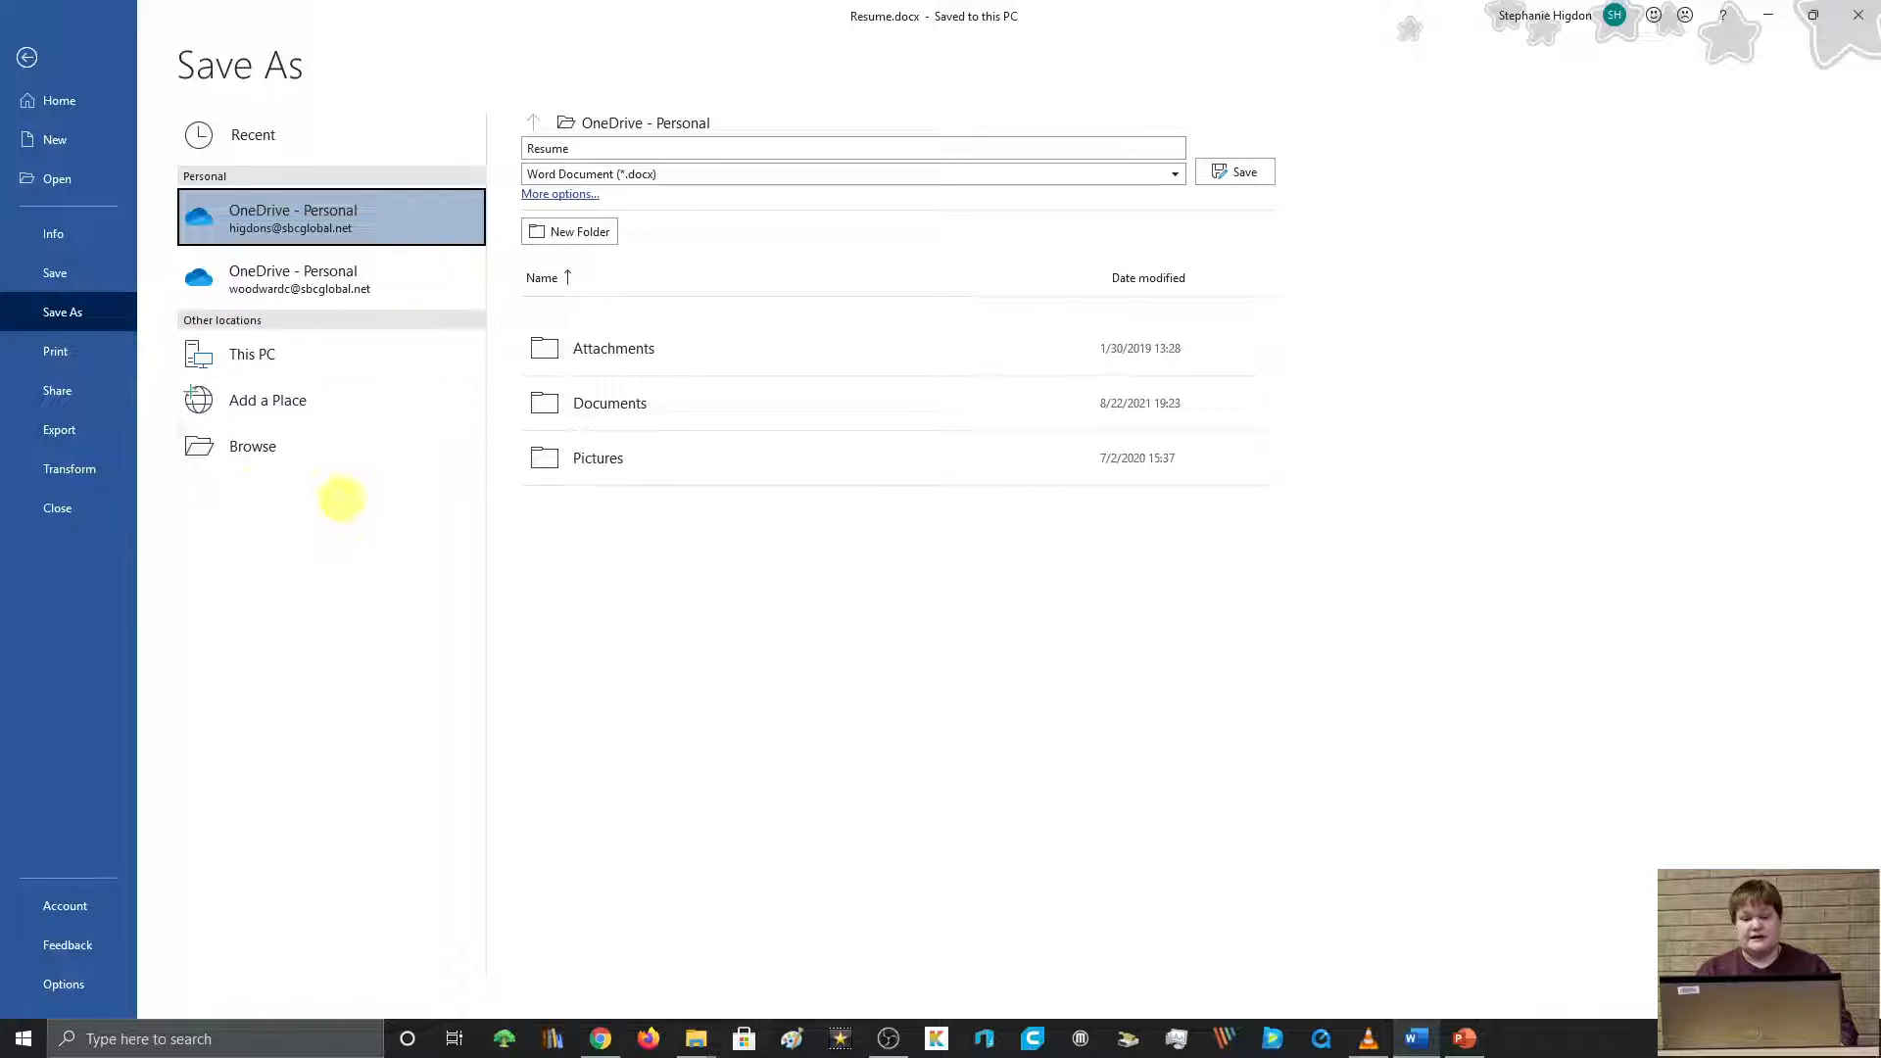
# Step: Save the document as Resume.docx in the Desktop folder
pyautogui.click(245, 447)
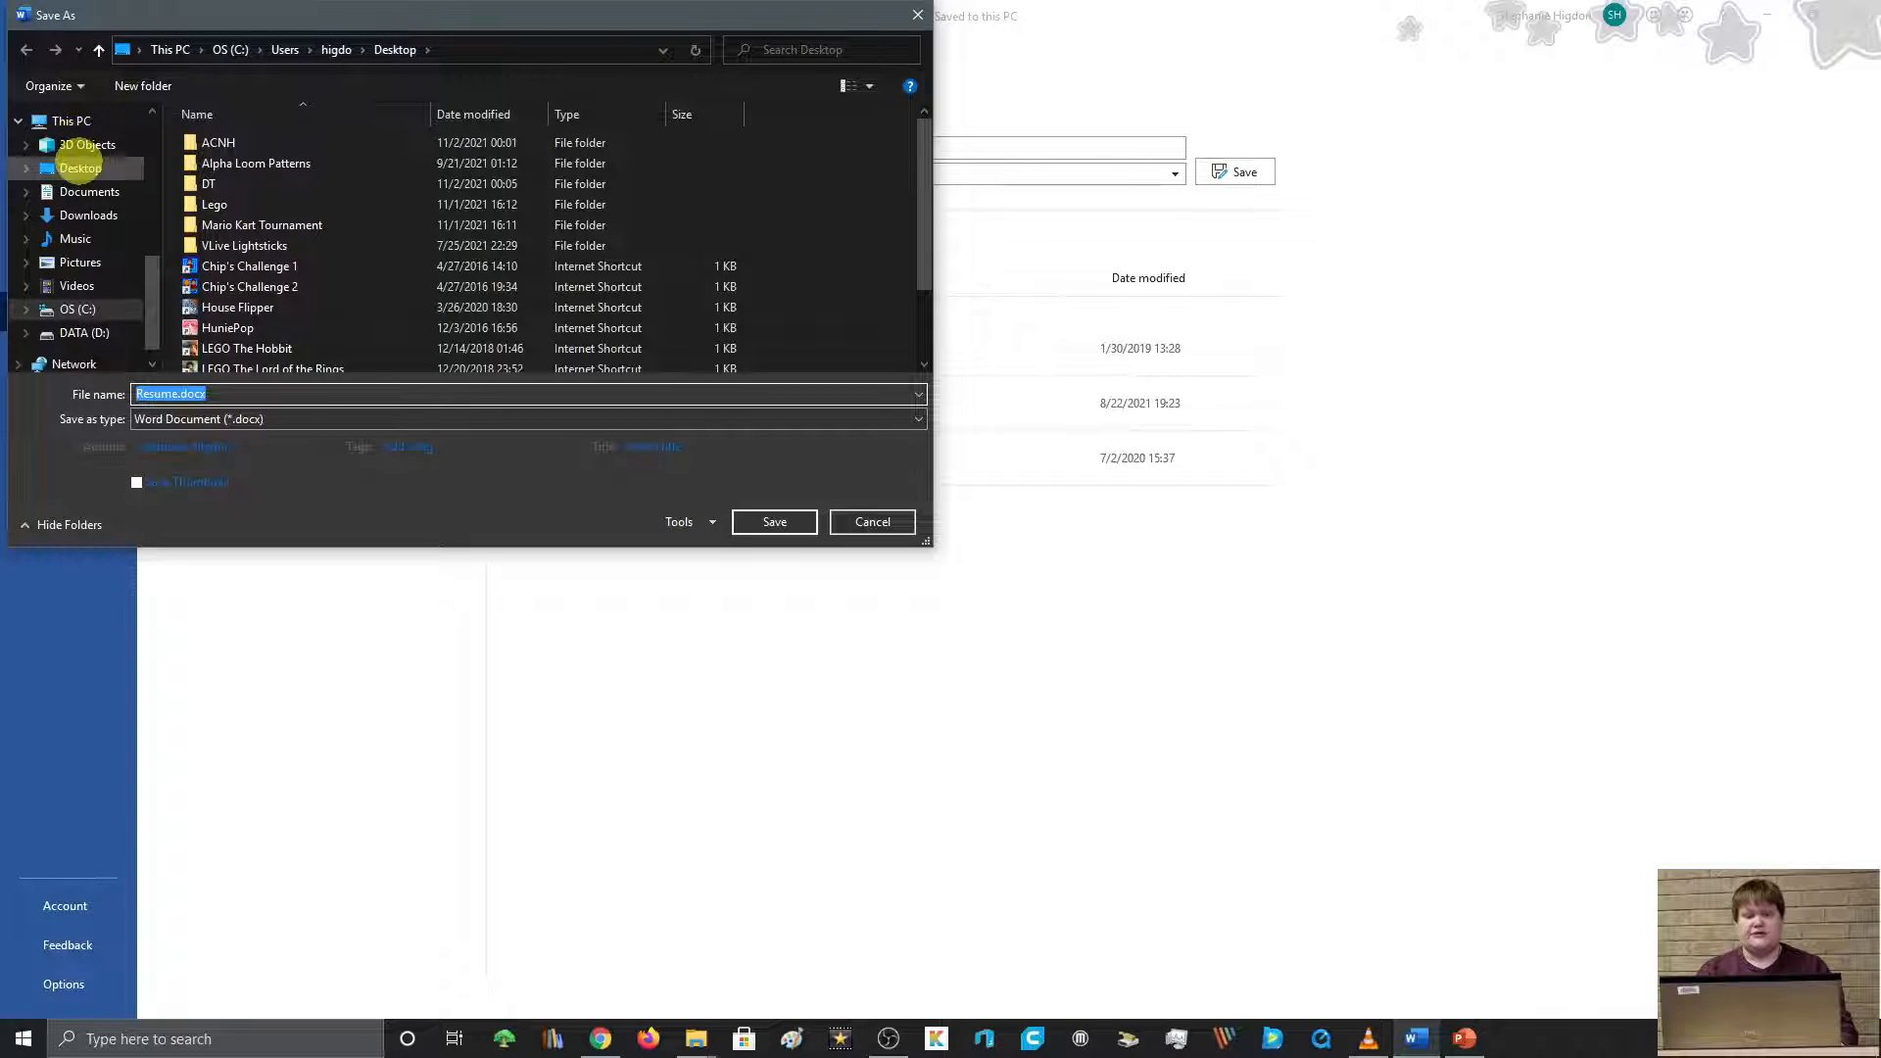
pyautogui.click(79, 168)
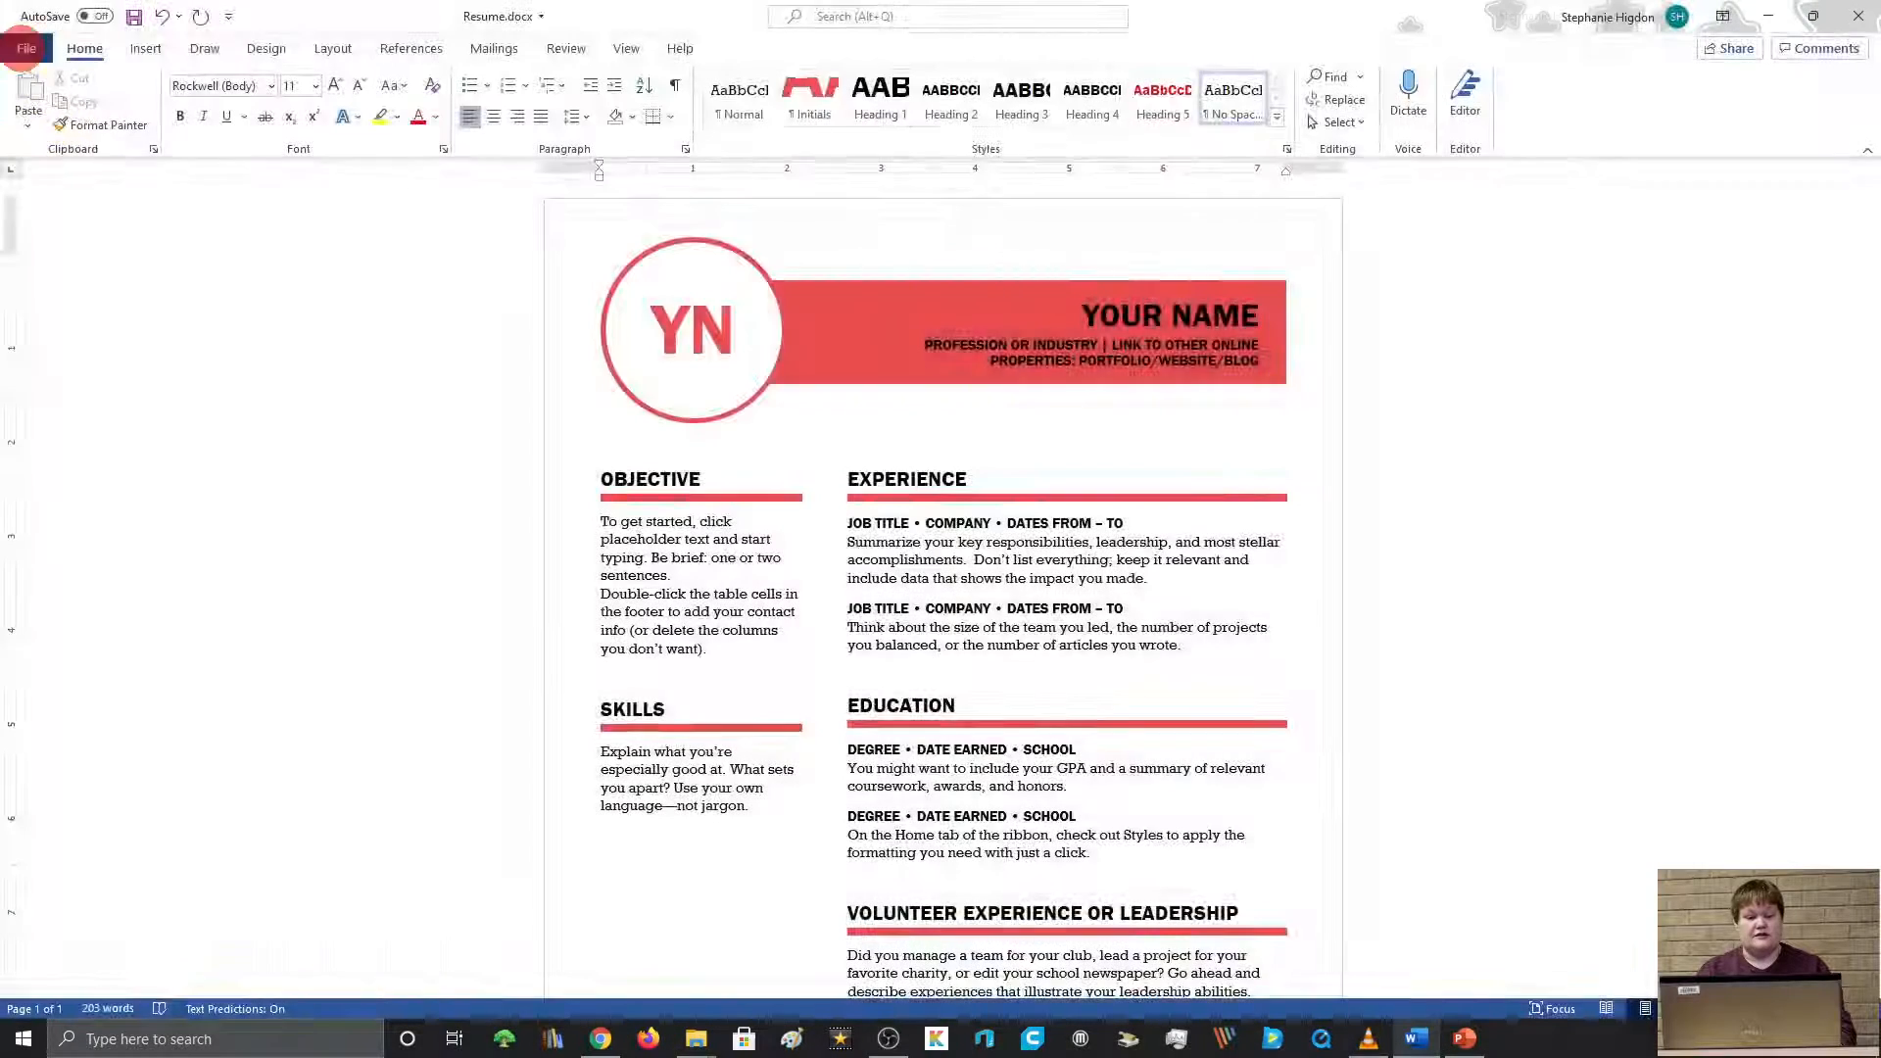
# Step: Export the resume as a PDF named Resume.pdf to the Desktop, keeping the default publishing options
pyautogui.click(20, 13)
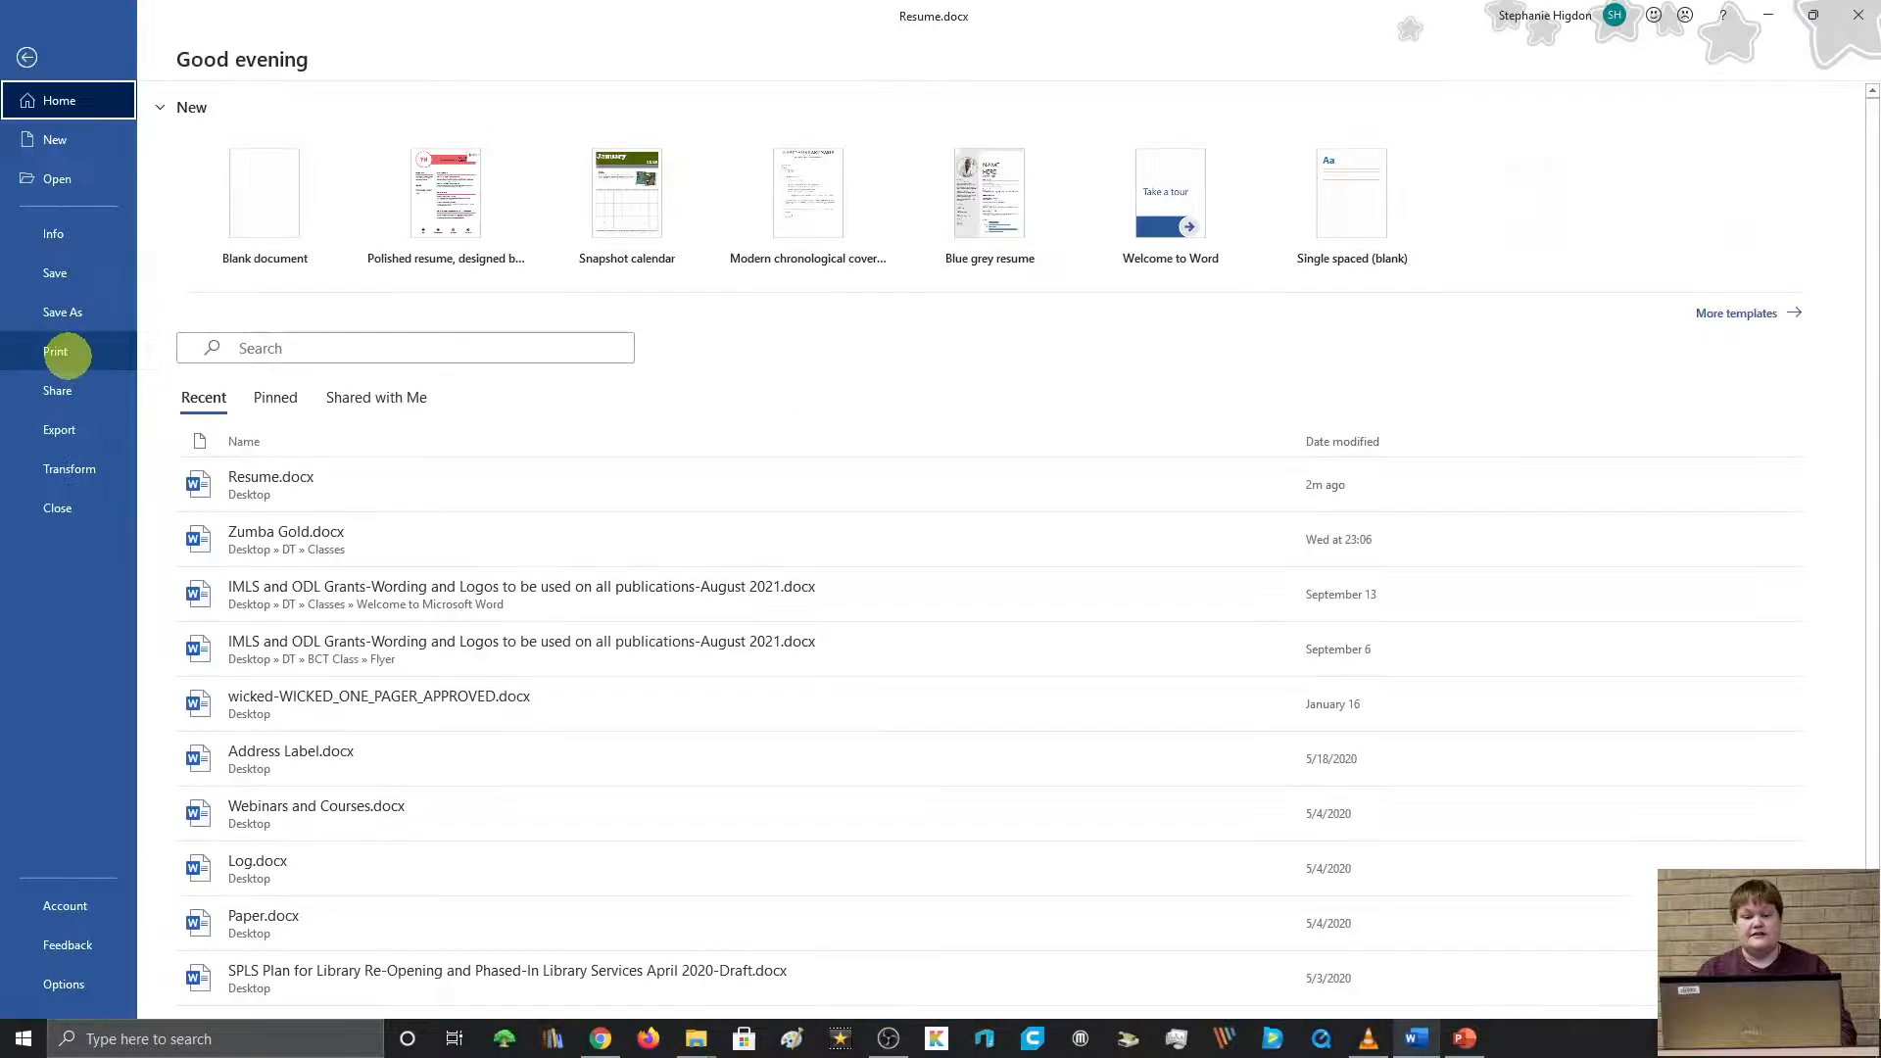
pyautogui.click(61, 429)
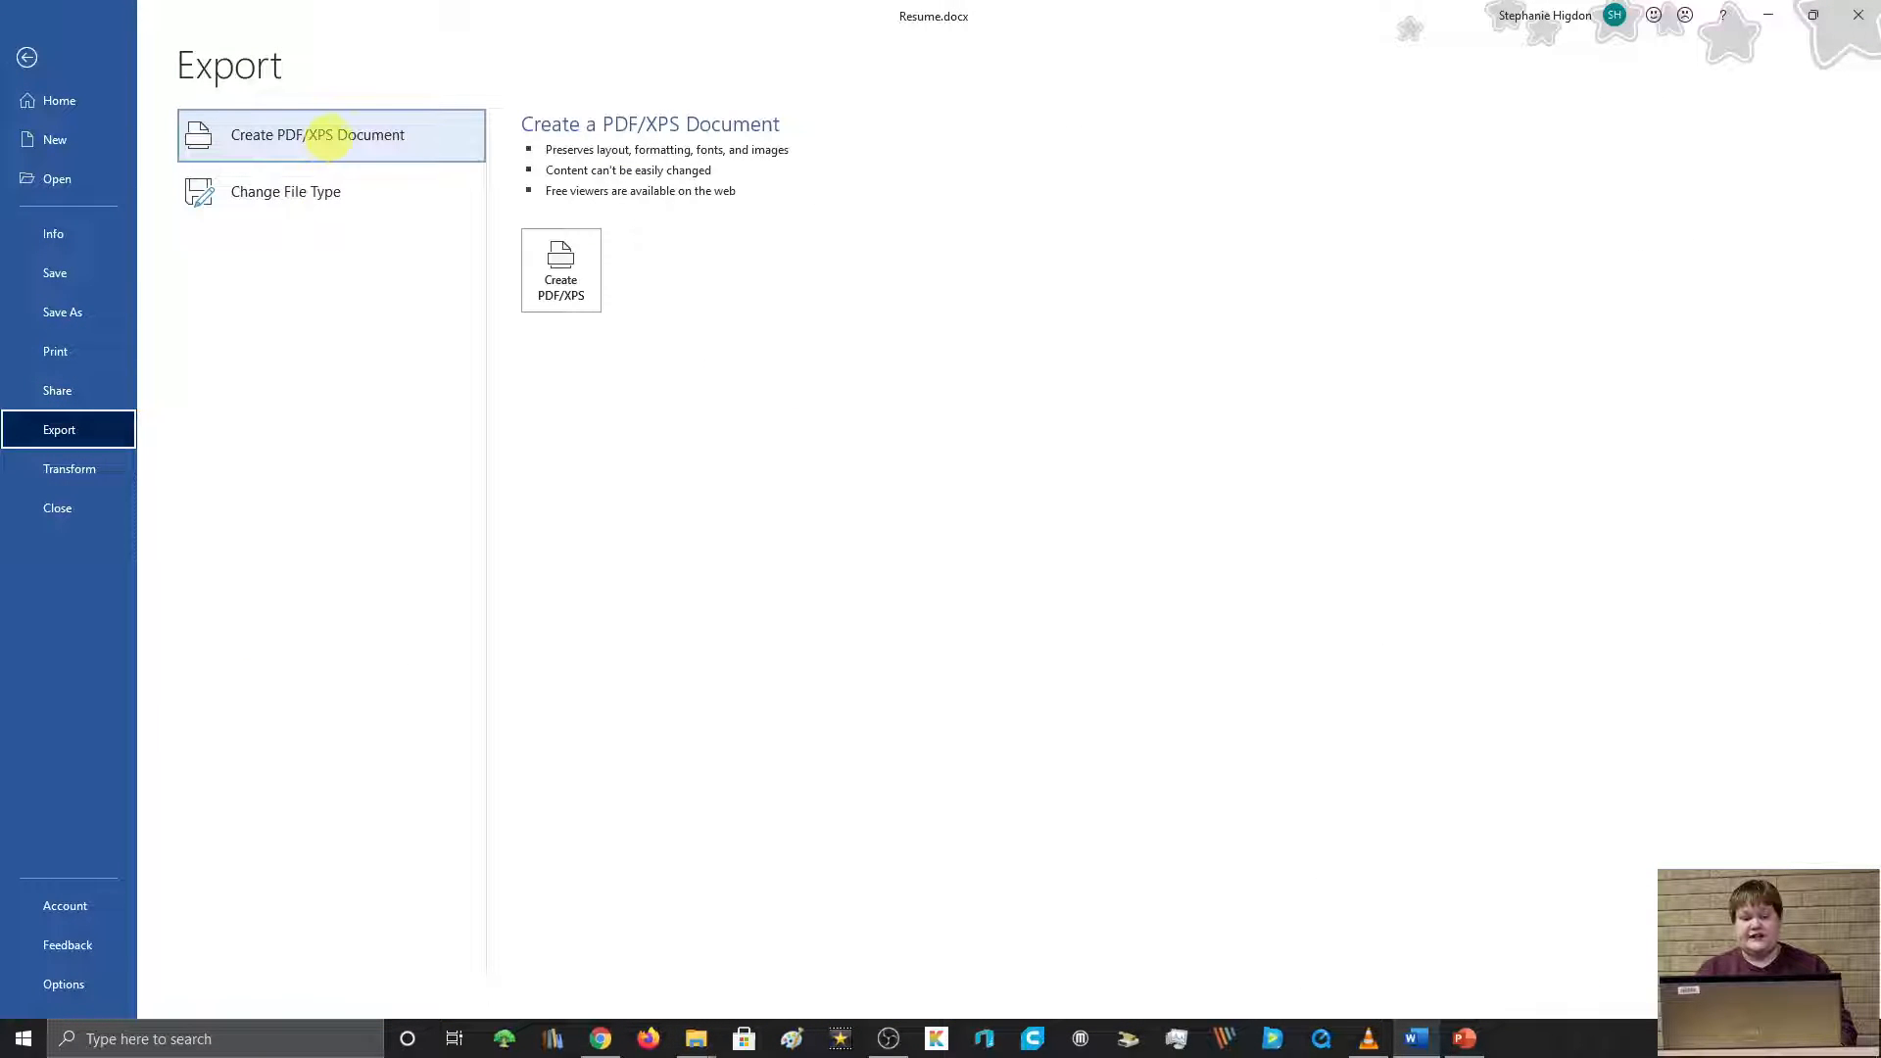
pyautogui.click(328, 135)
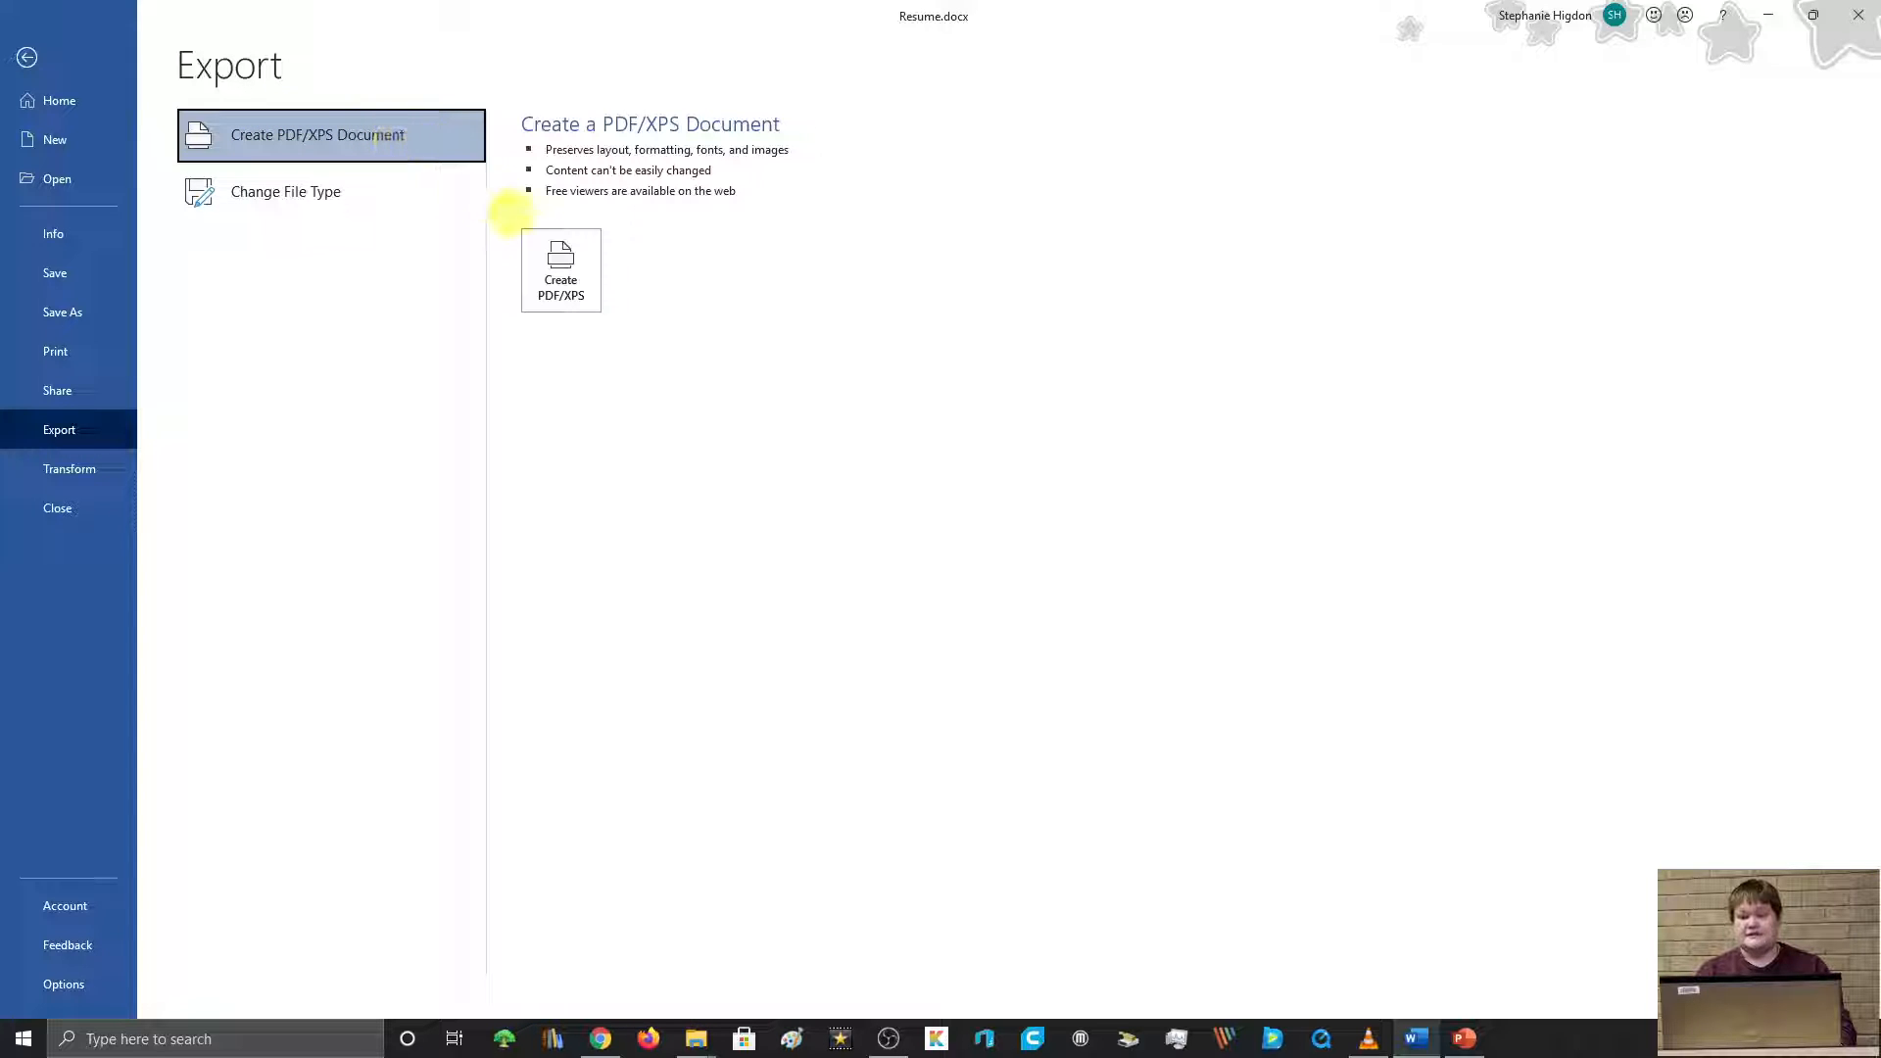
pyautogui.click(561, 270)
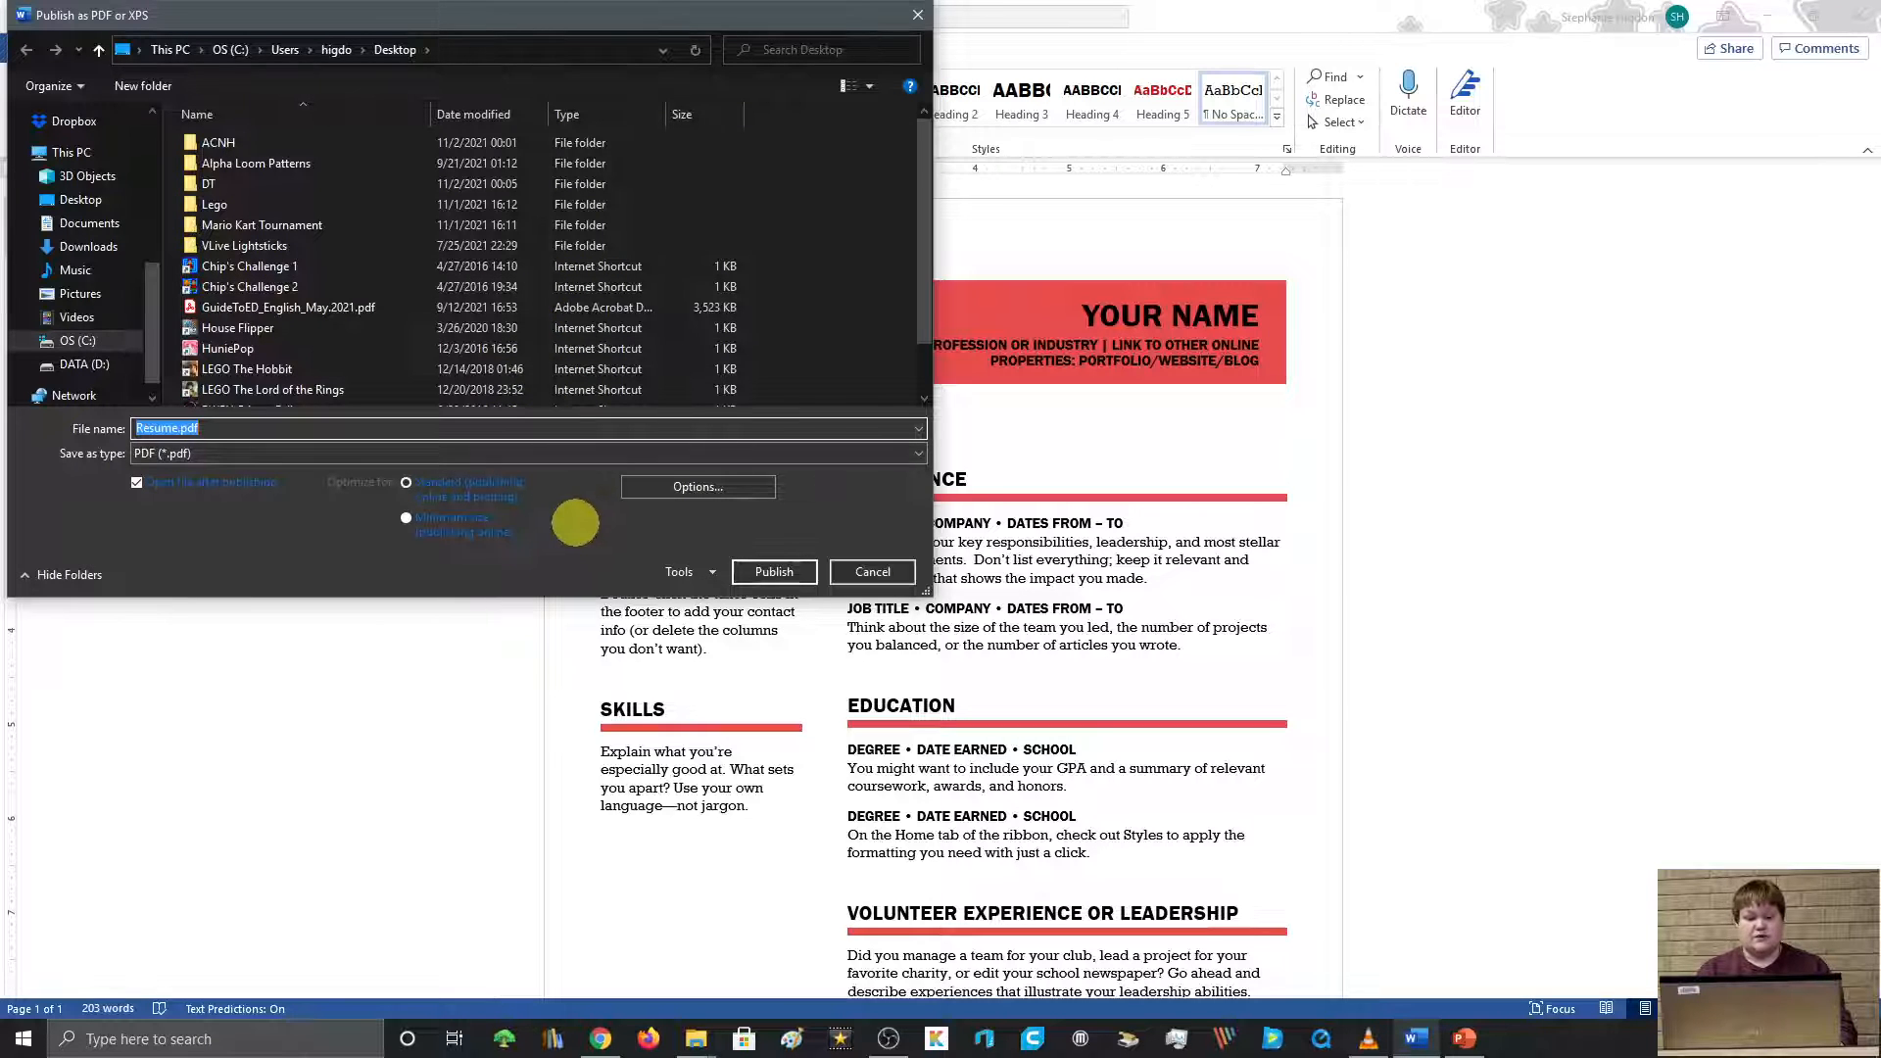
pyautogui.click(70, 200)
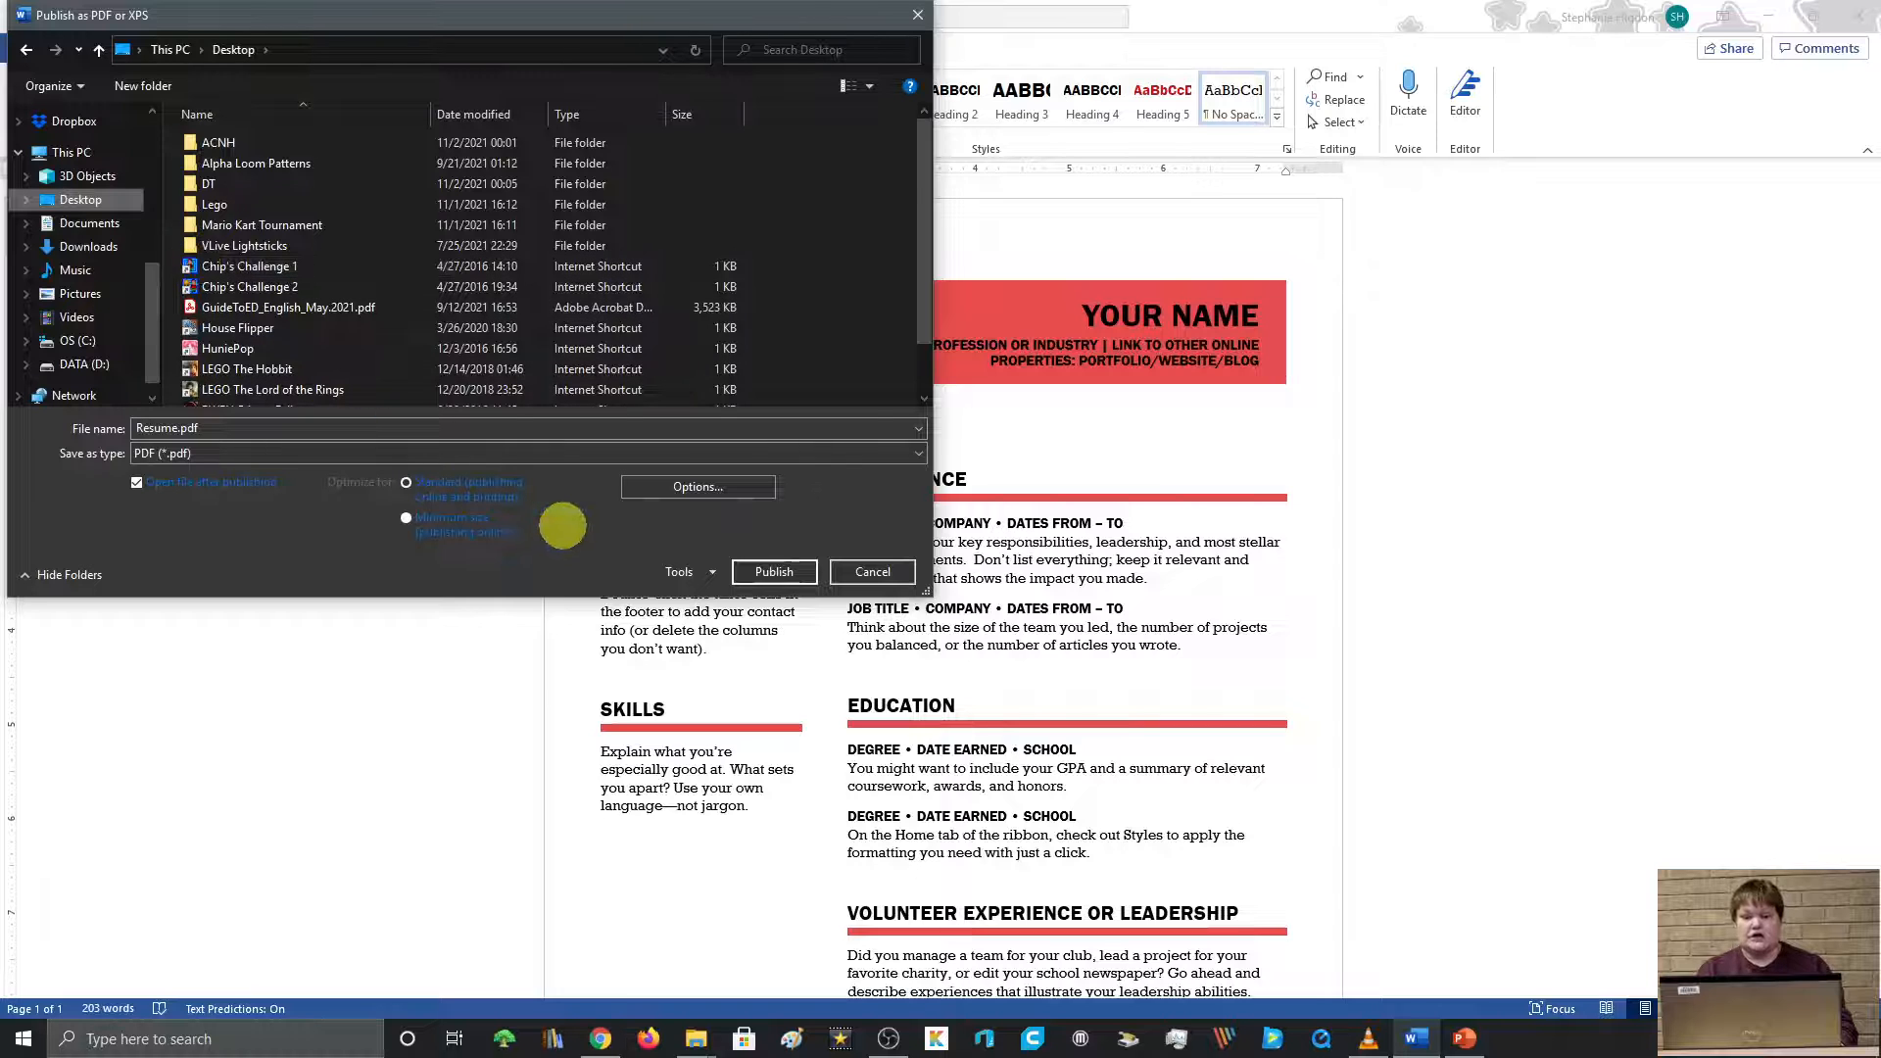
pyautogui.click(644, 489)
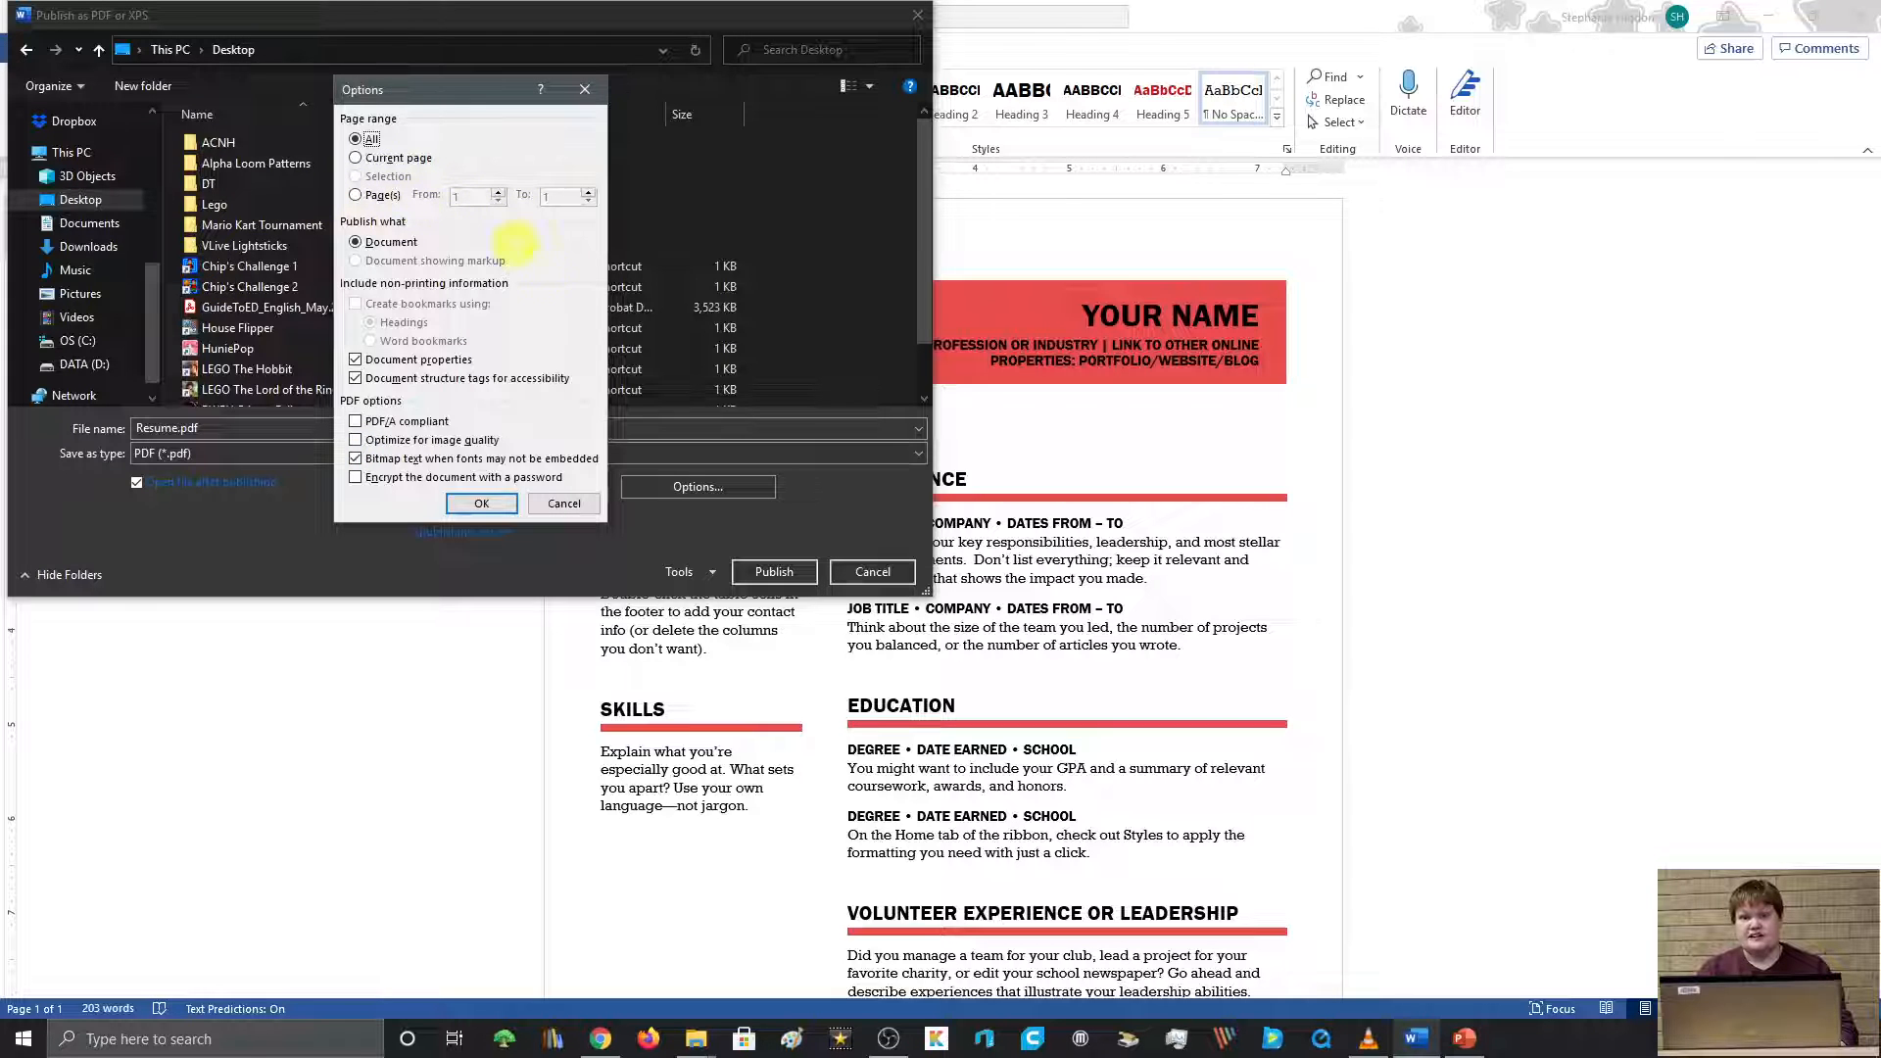
pyautogui.click(481, 503)
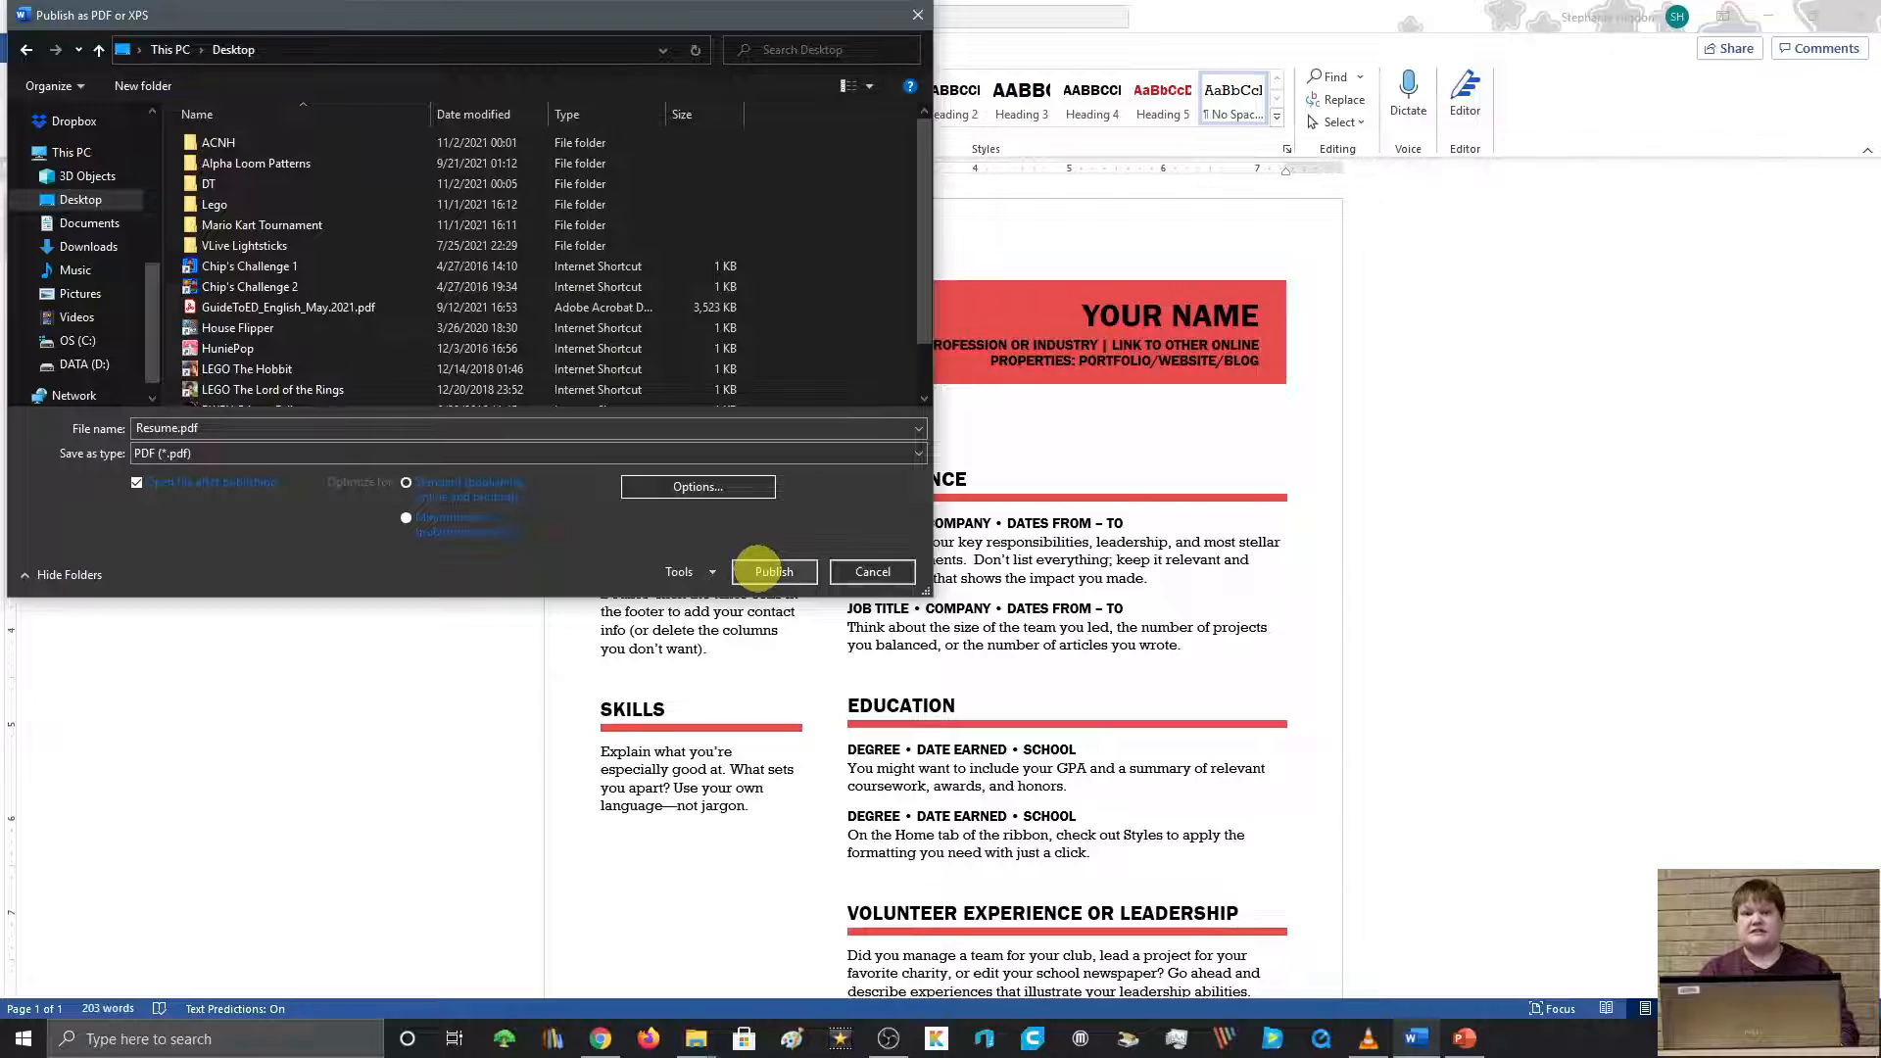
pyautogui.click(764, 569)
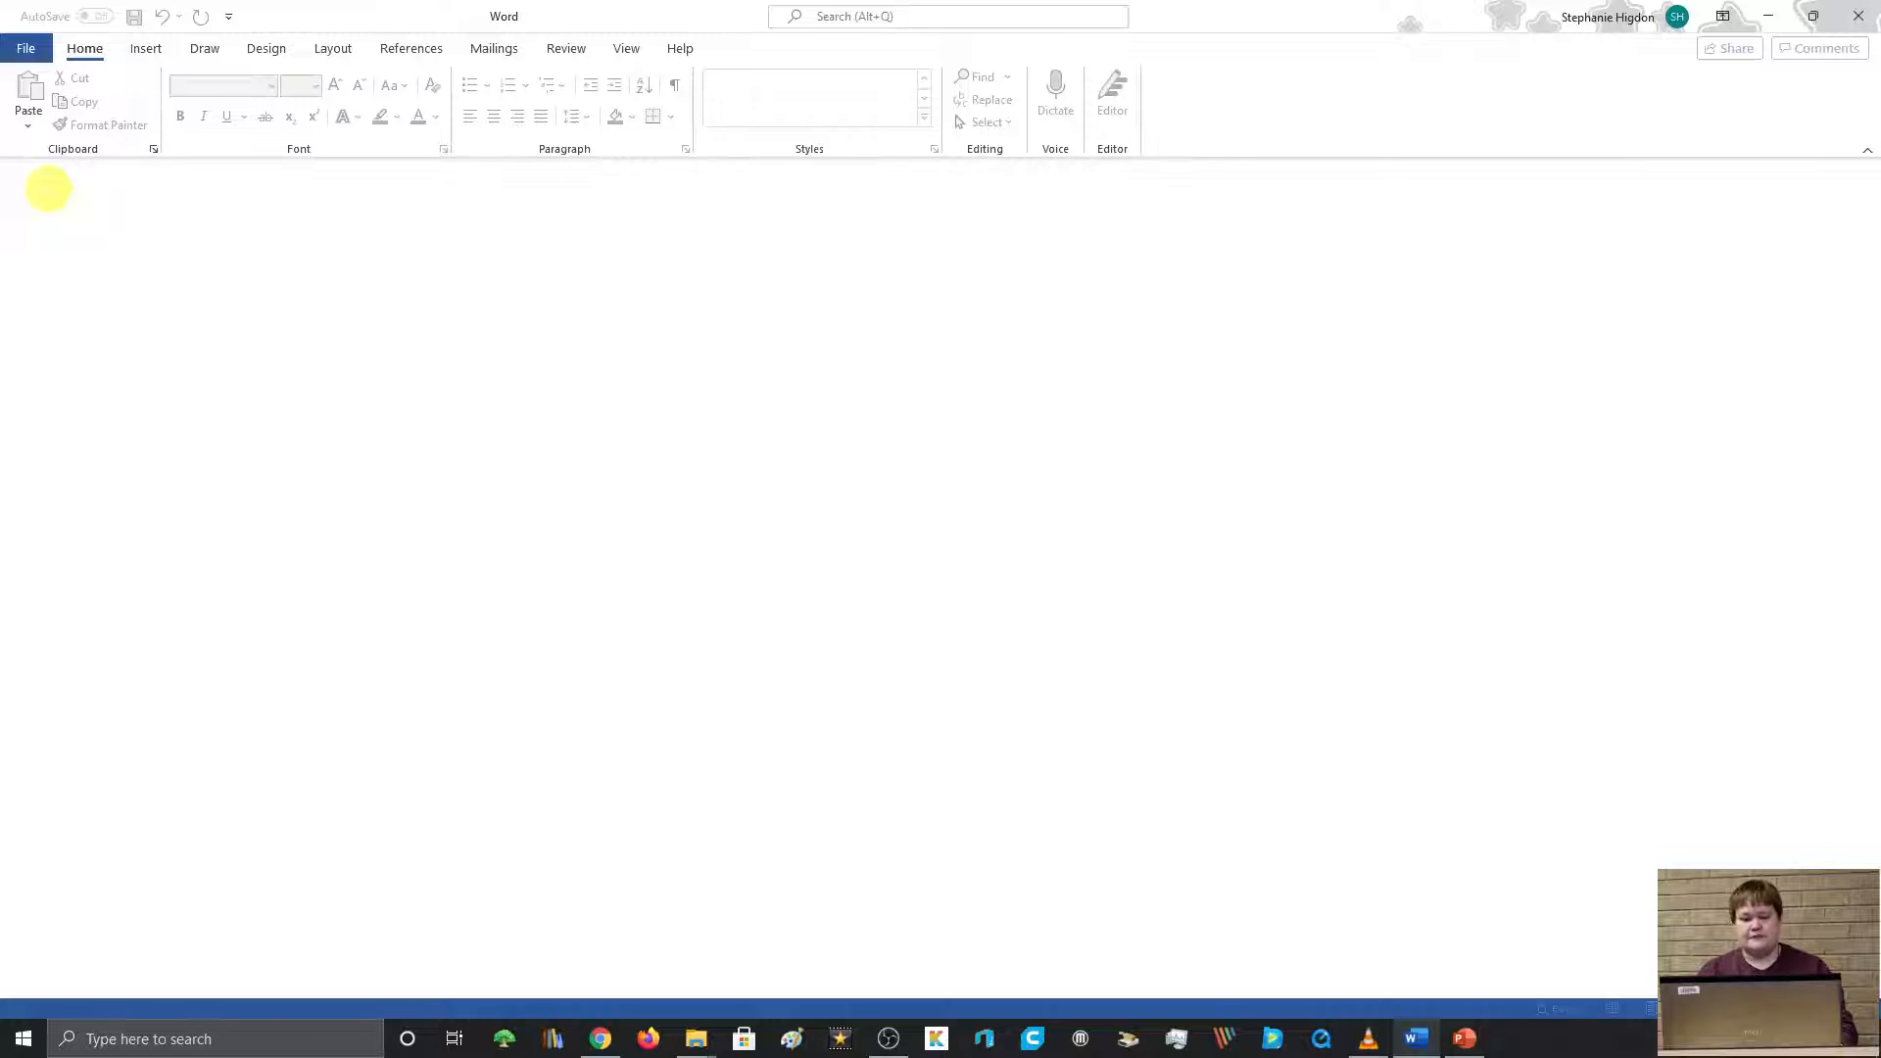
# Step: Open Resume.pdf from the Desktop and accept its conversion to an editable document
pyautogui.click(23, 49)
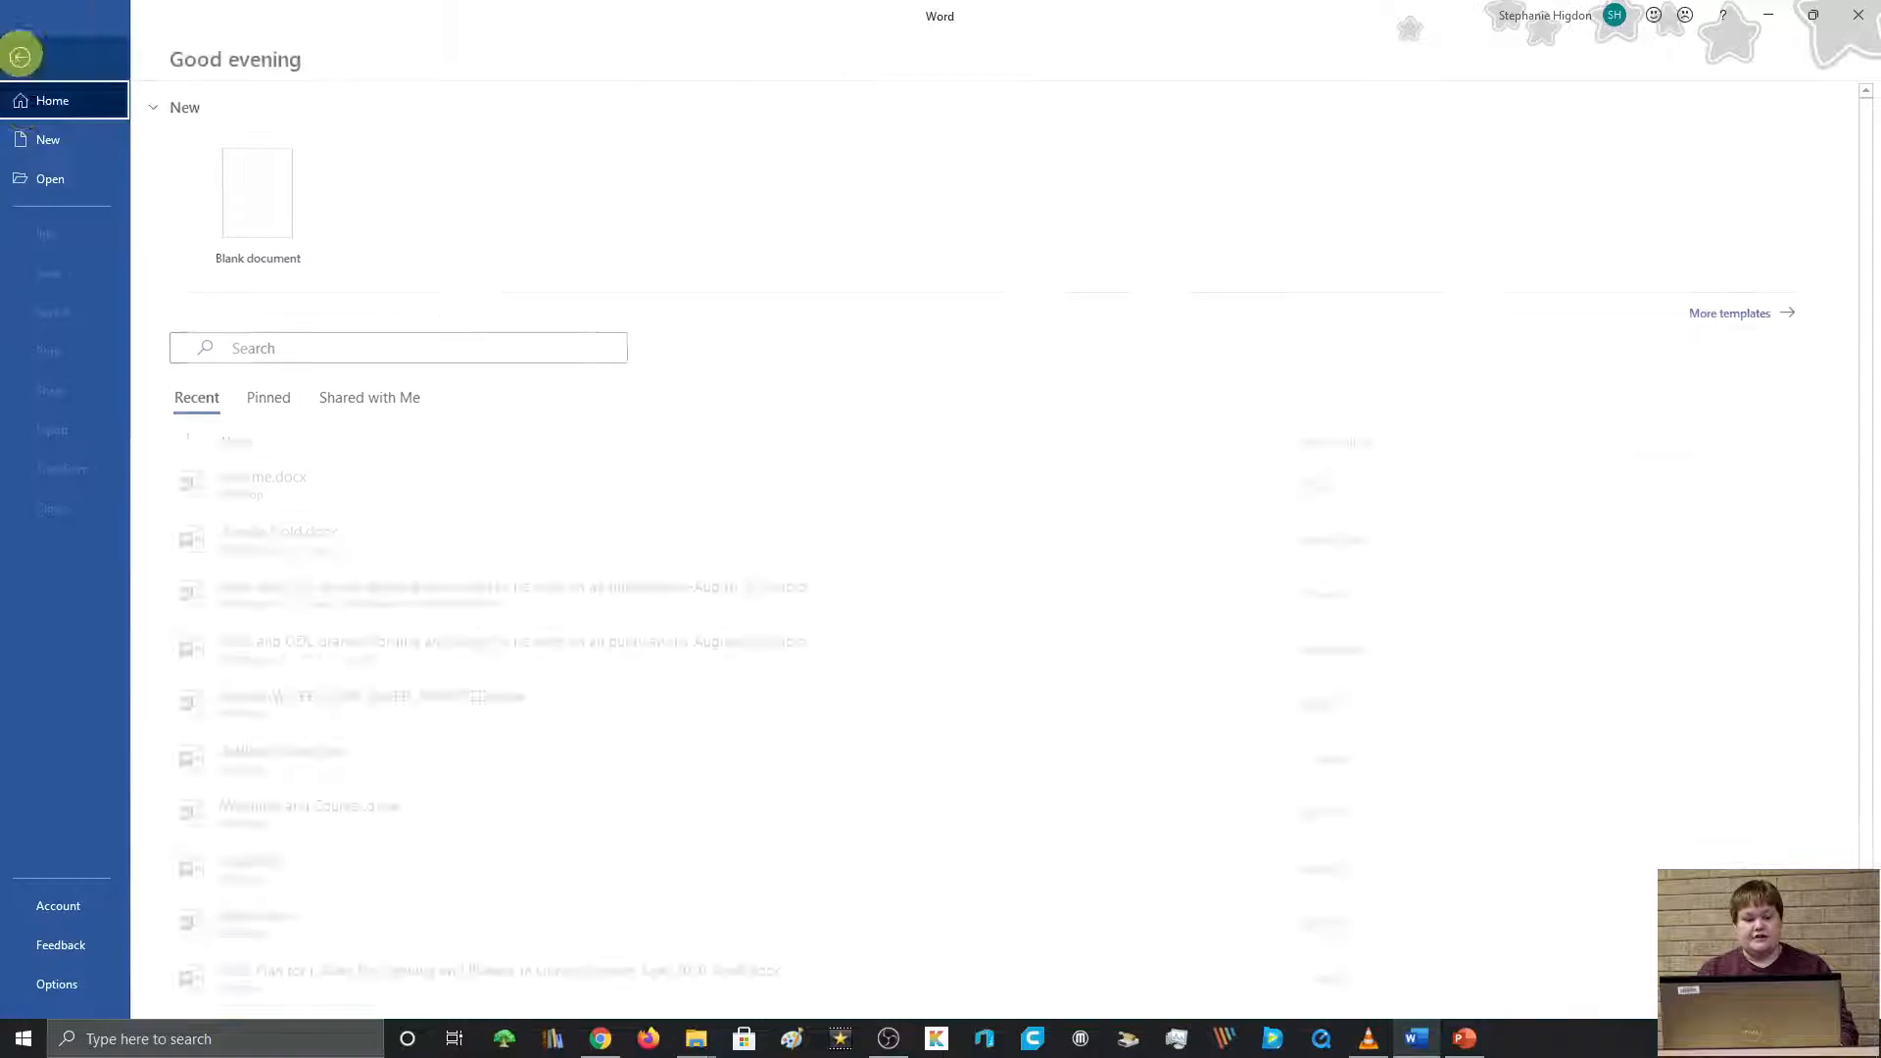
pyautogui.click(57, 177)
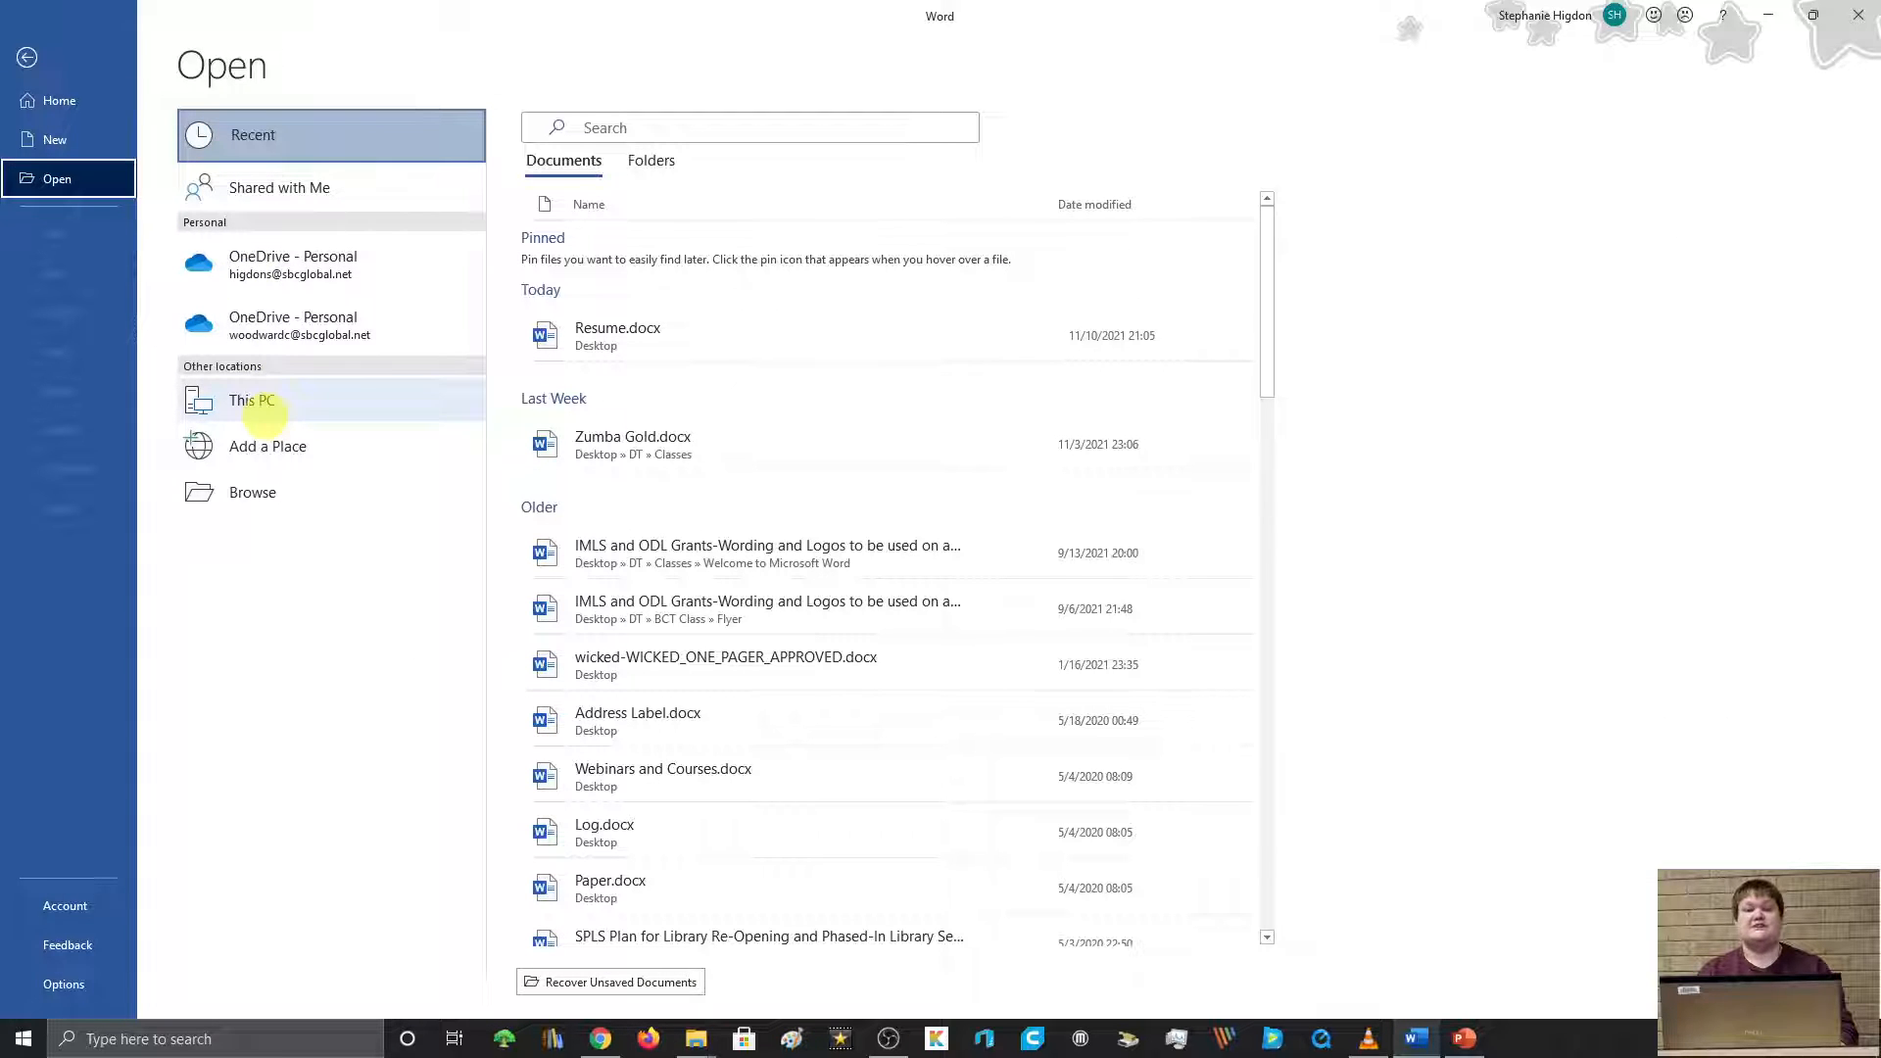
pyautogui.click(245, 490)
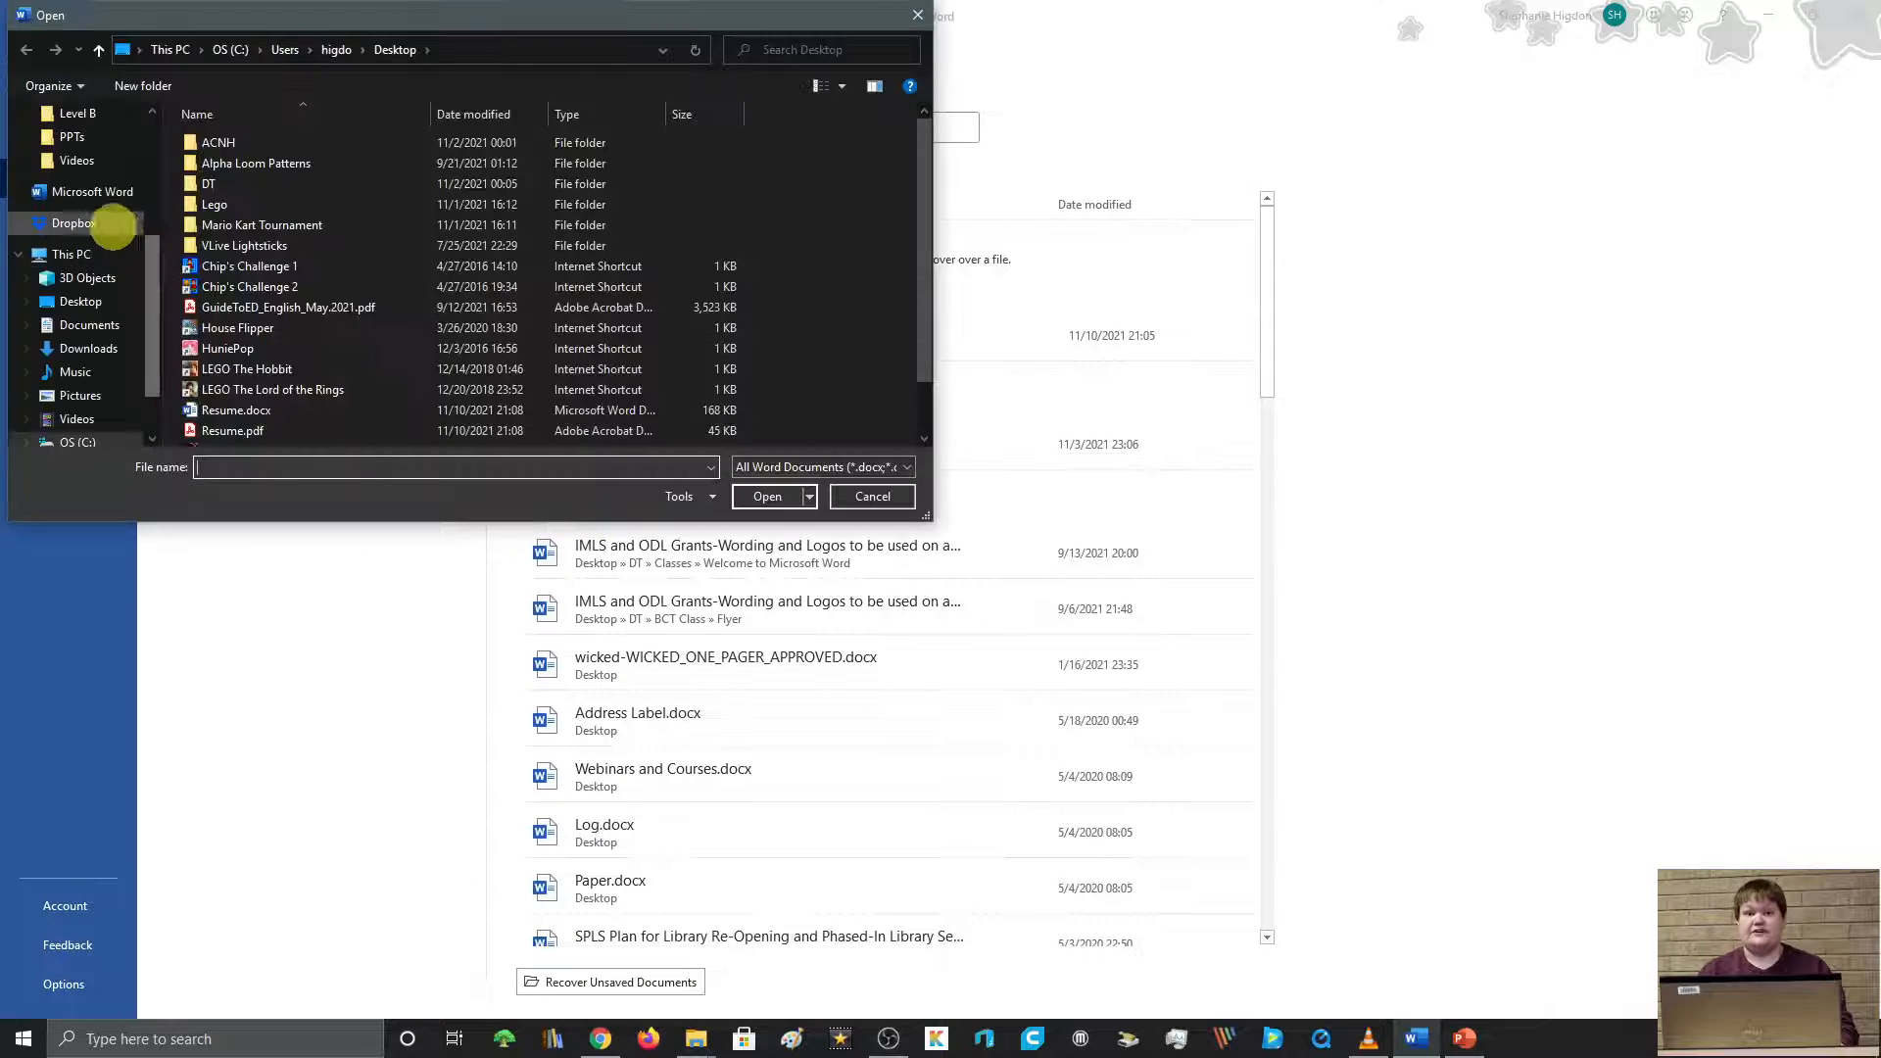
pyautogui.click(80, 301)
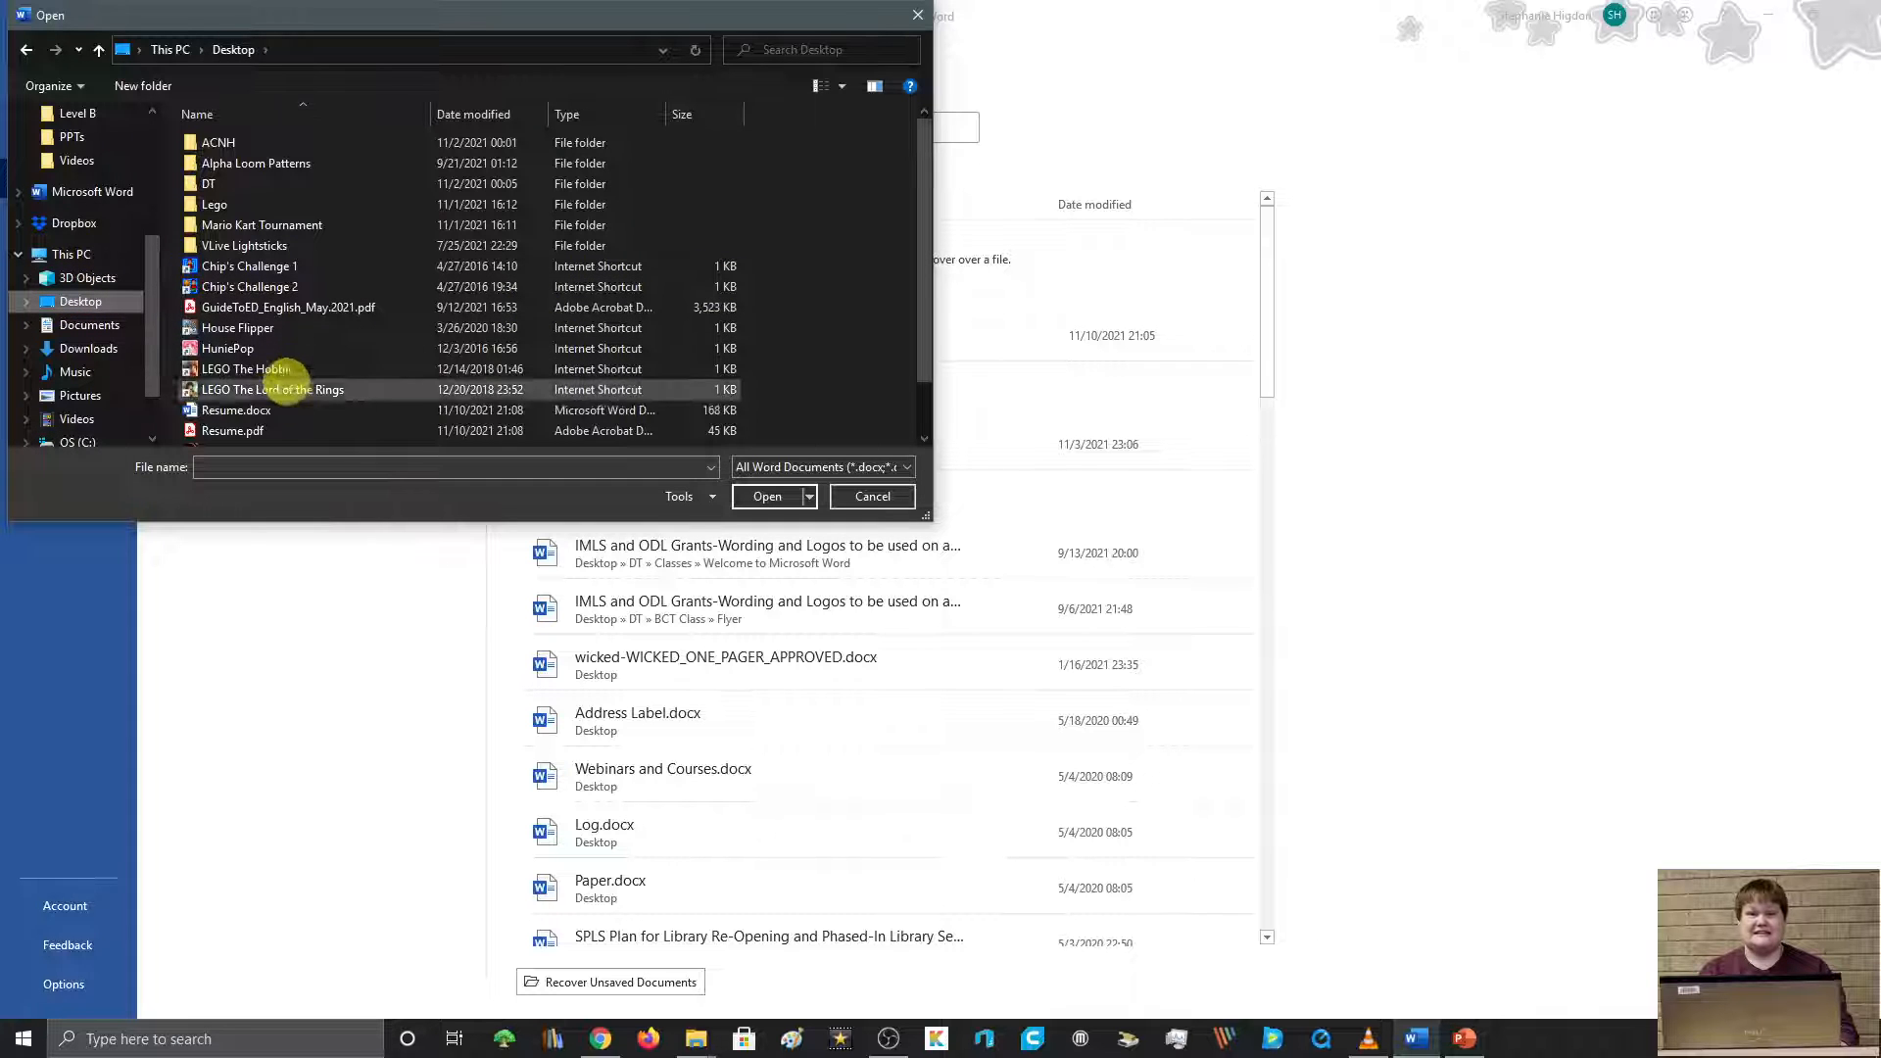
pyautogui.click(243, 430)
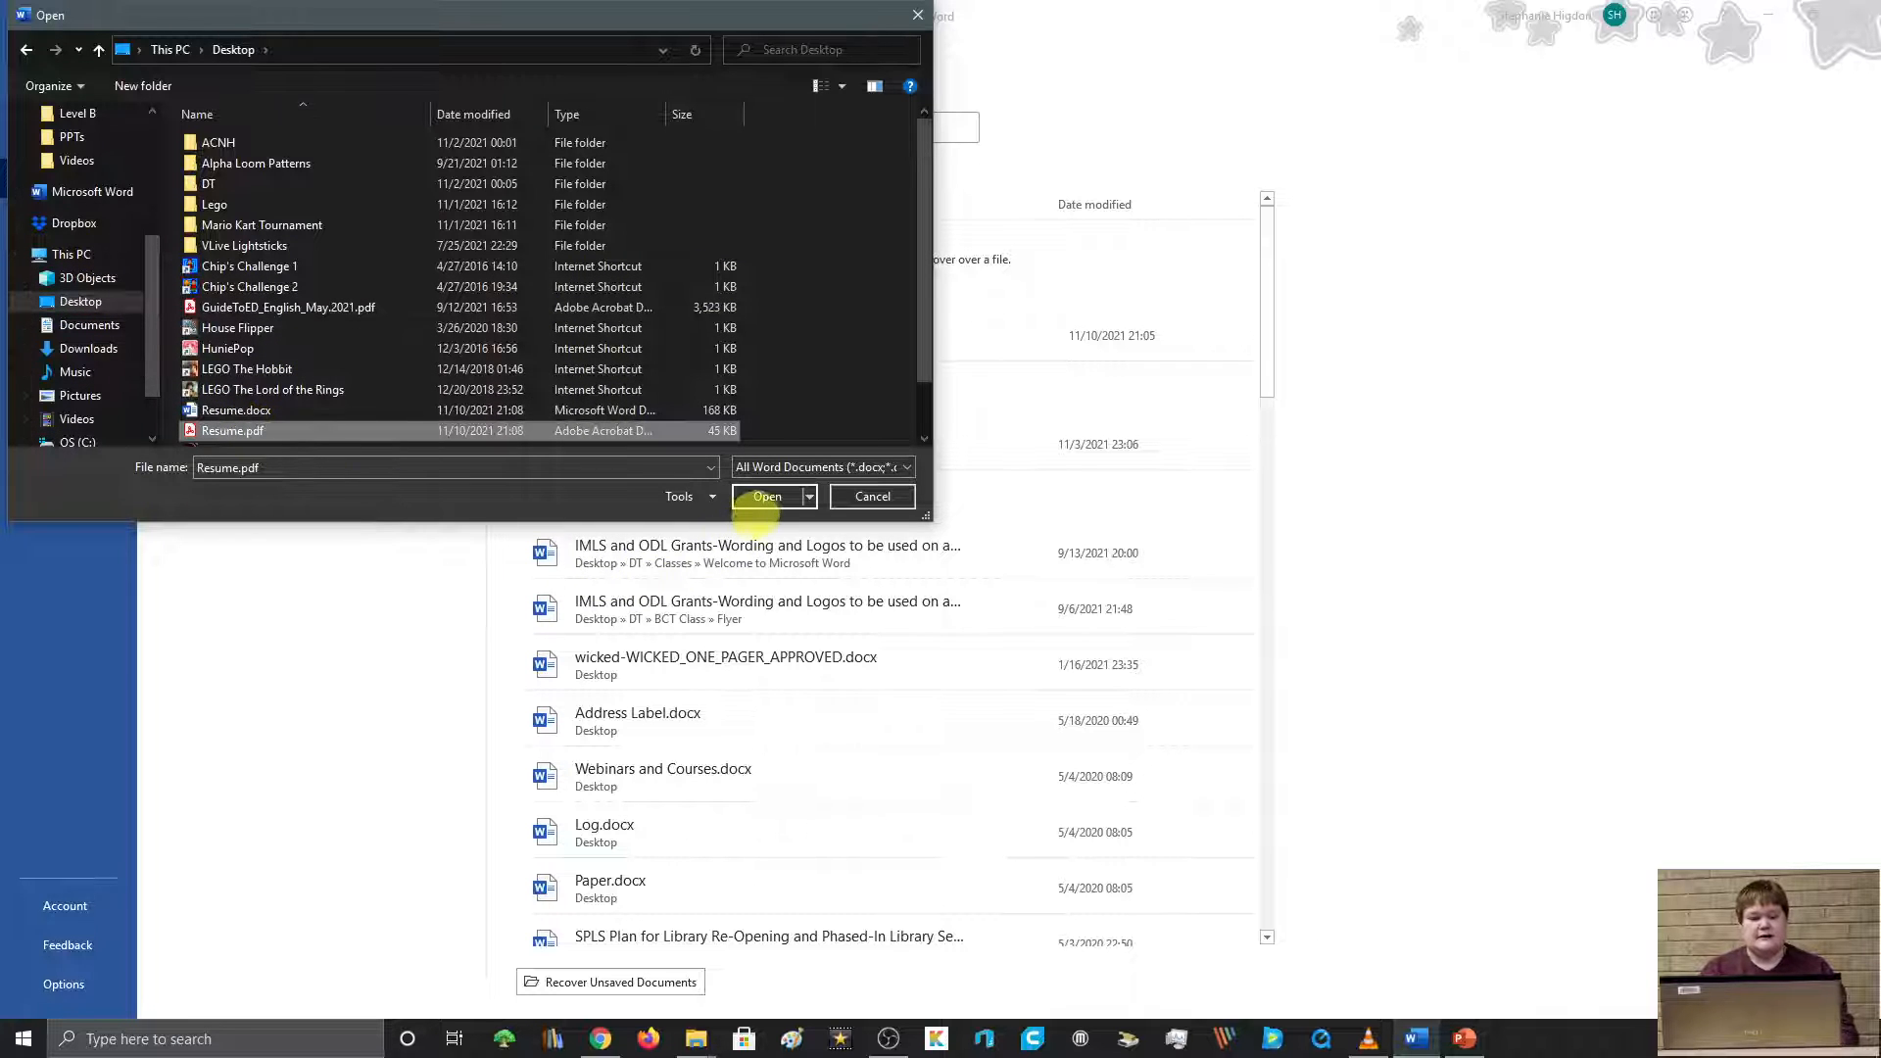
pyautogui.click(767, 496)
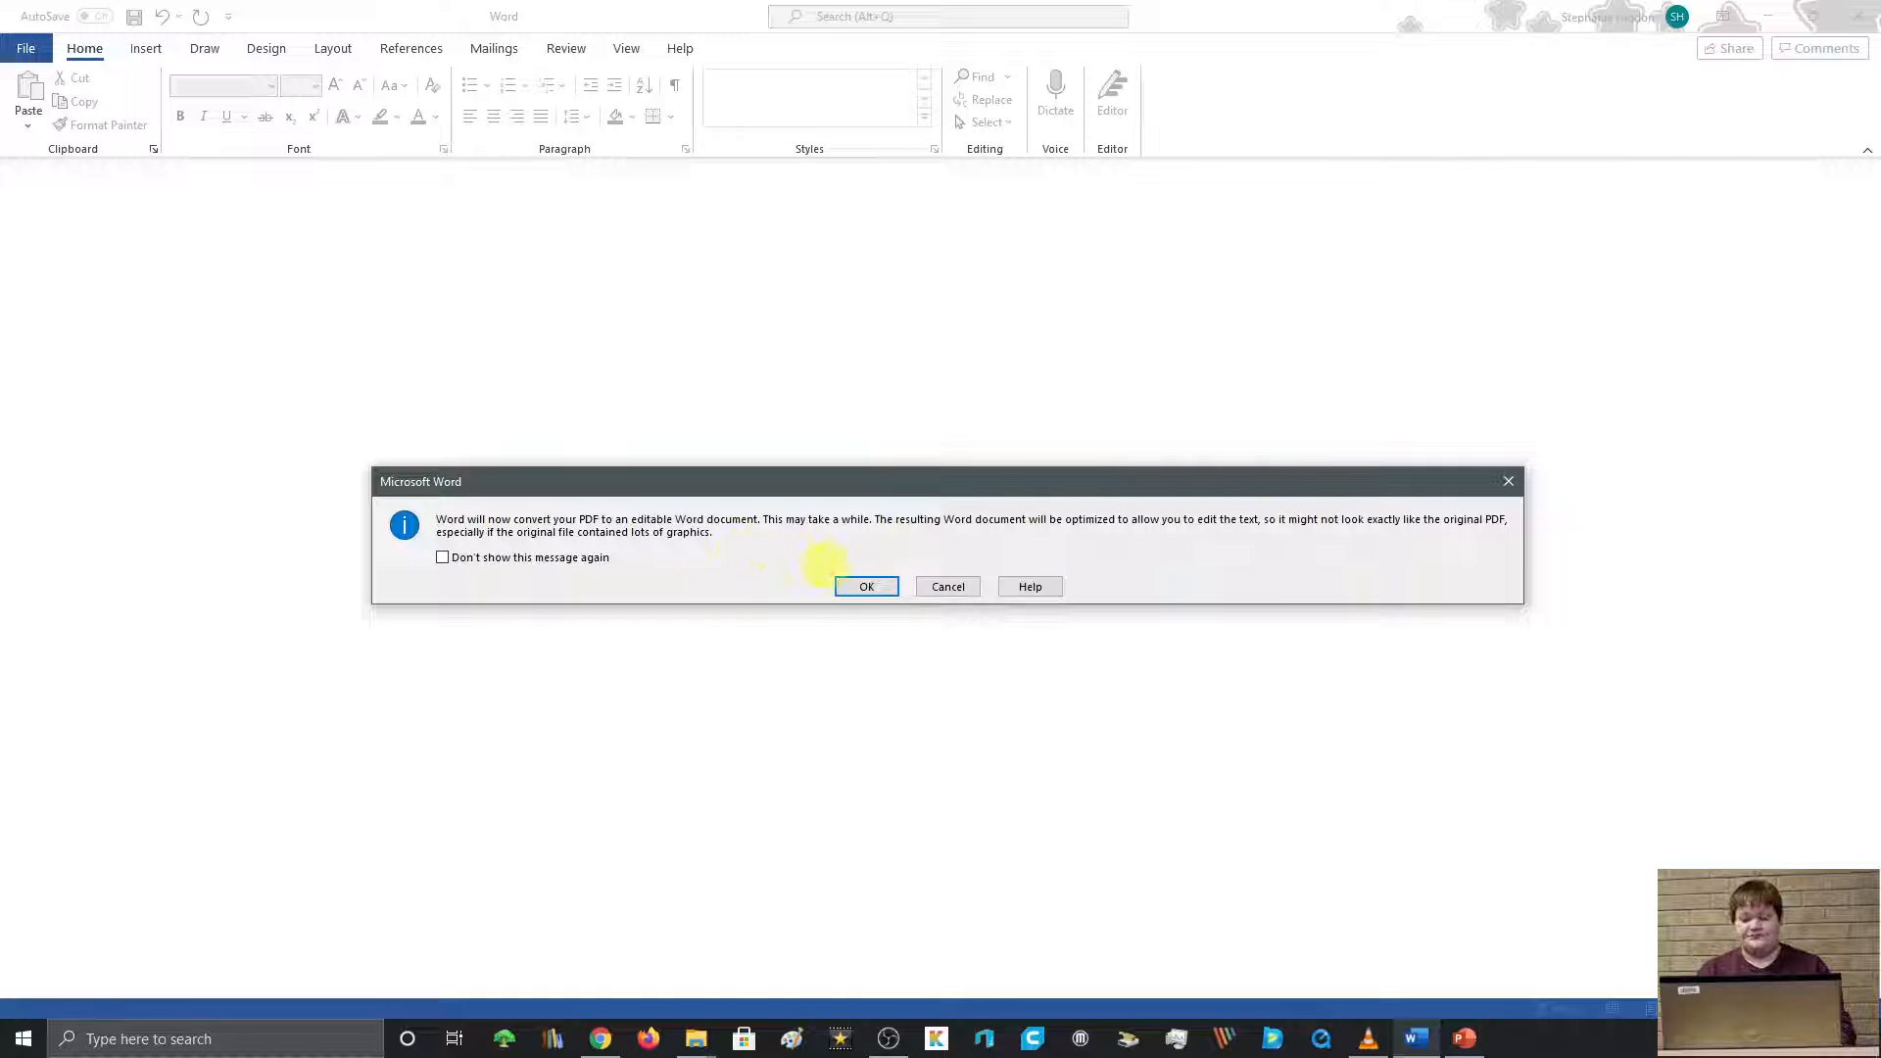
pyautogui.click(866, 586)
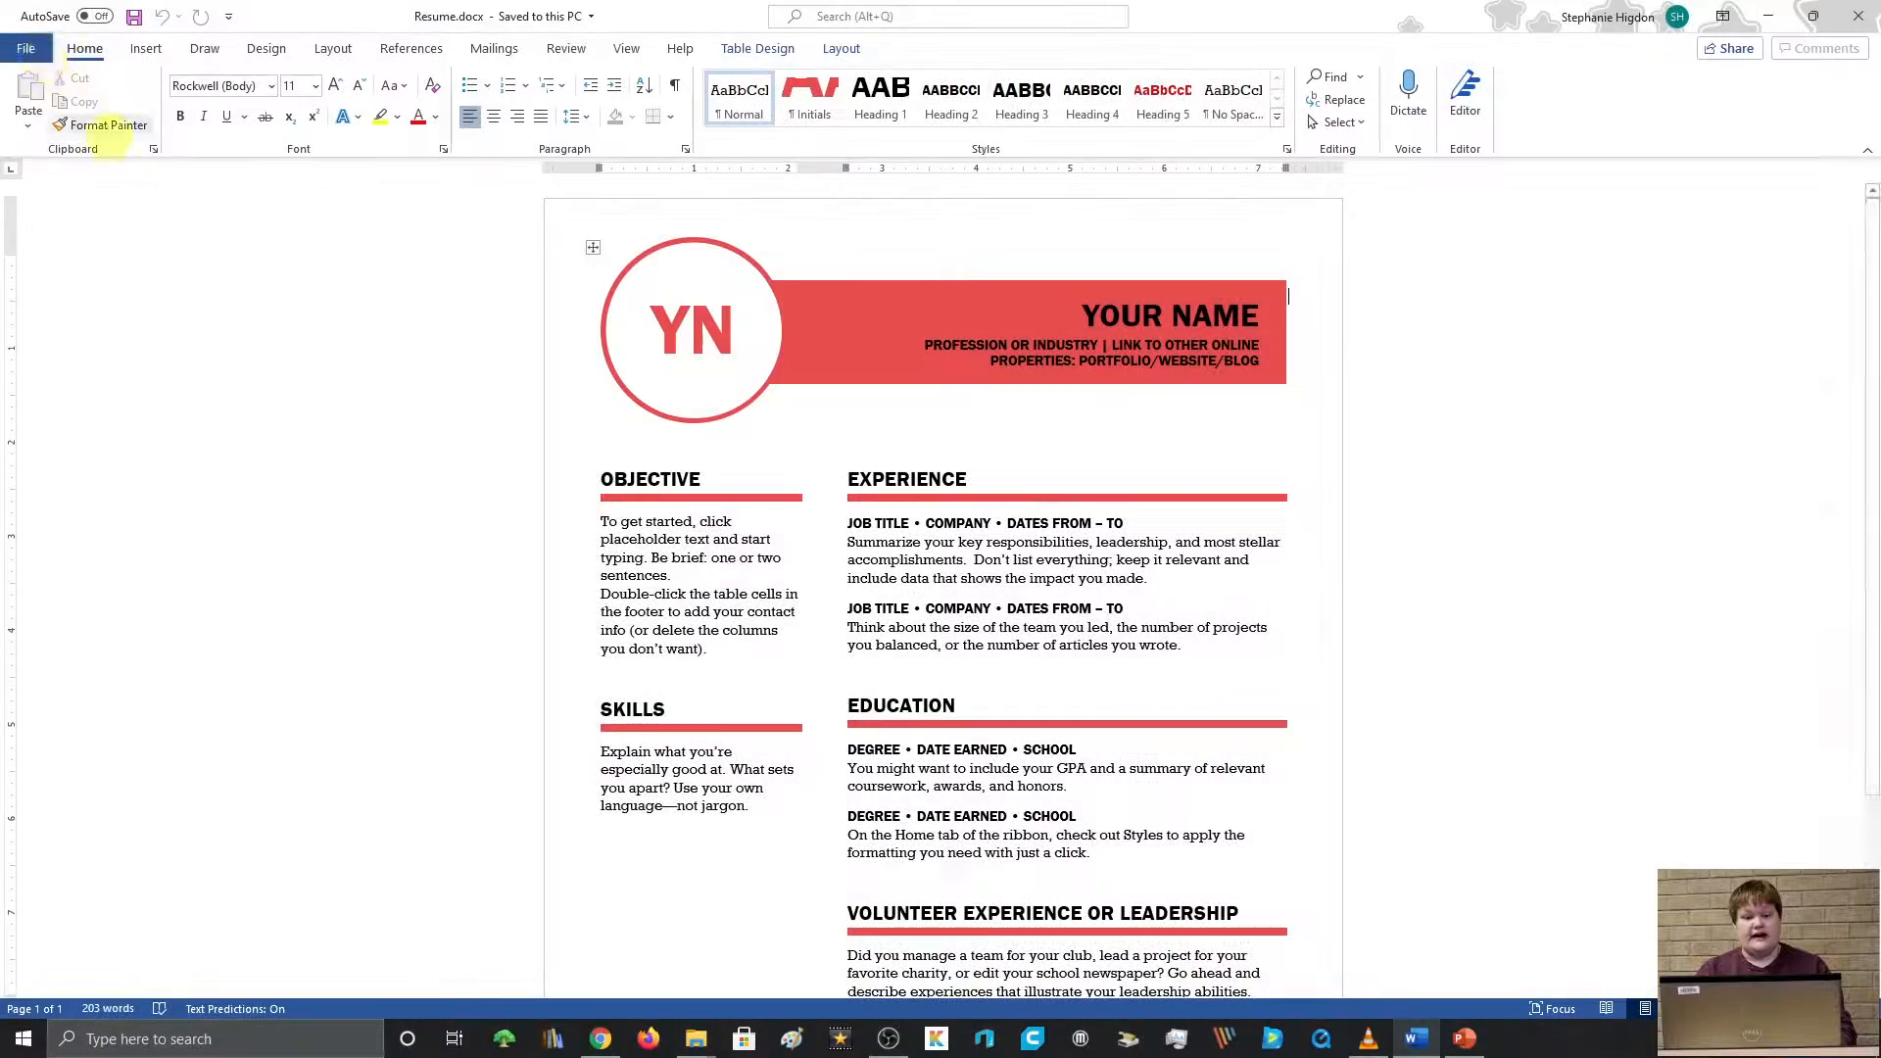
# Step: Examine the resume's print preview and print settings, enlarging the preview and returning it to full-page size
pyautogui.click(27, 48)
pyautogui.click(55, 350)
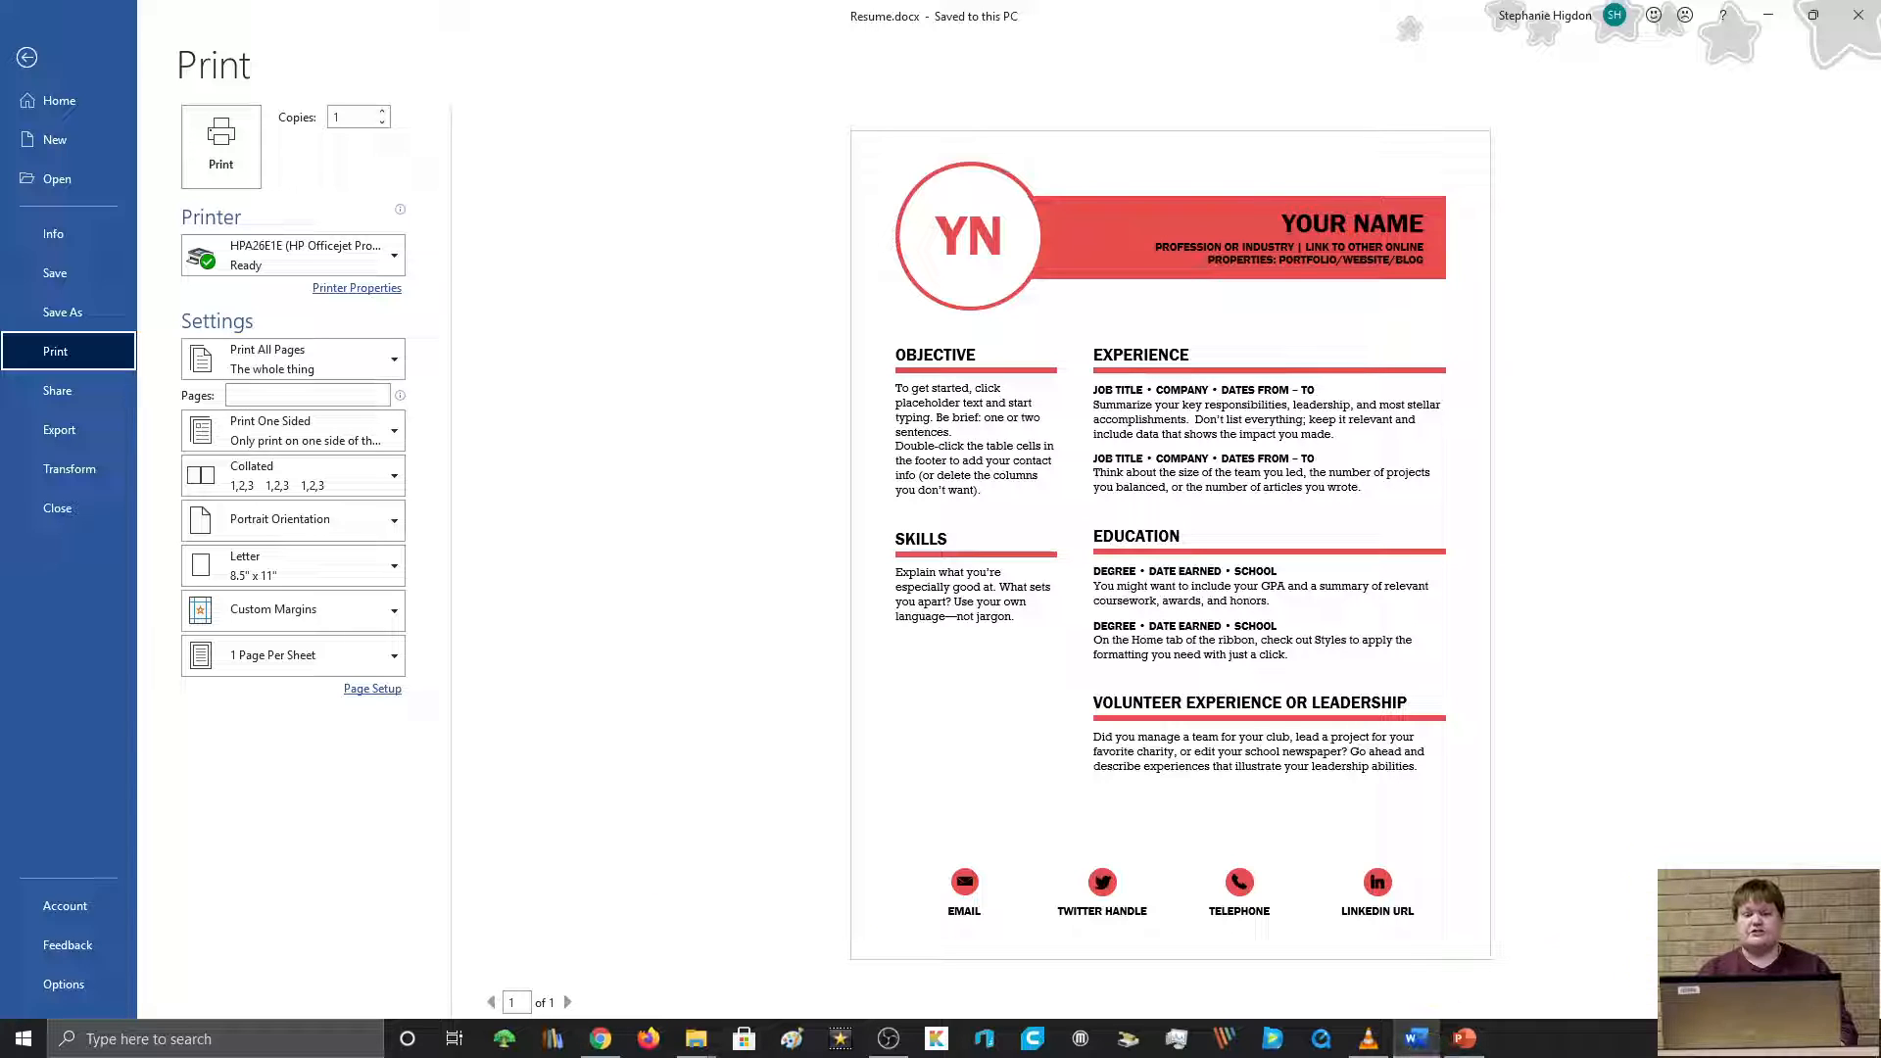
pyautogui.click(1836, 1003)
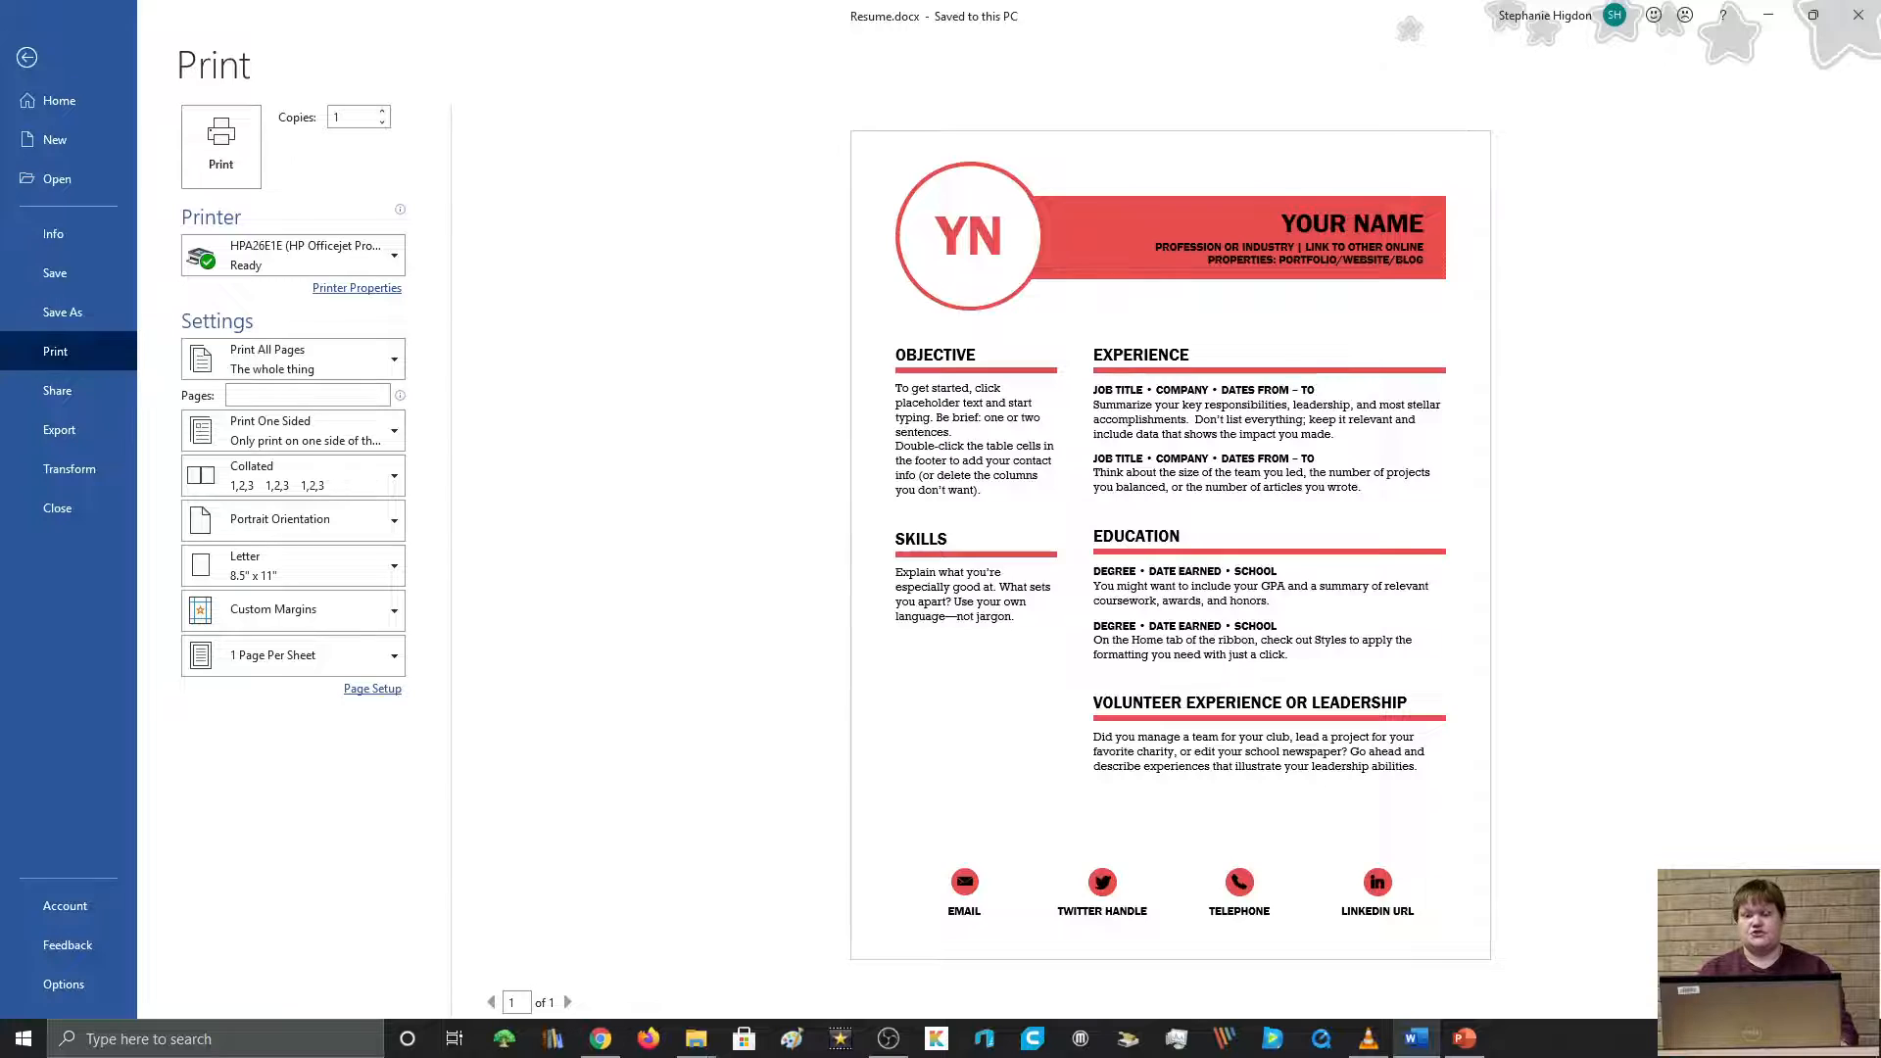
pyautogui.click(1835, 1002)
pyautogui.click(1835, 1002)
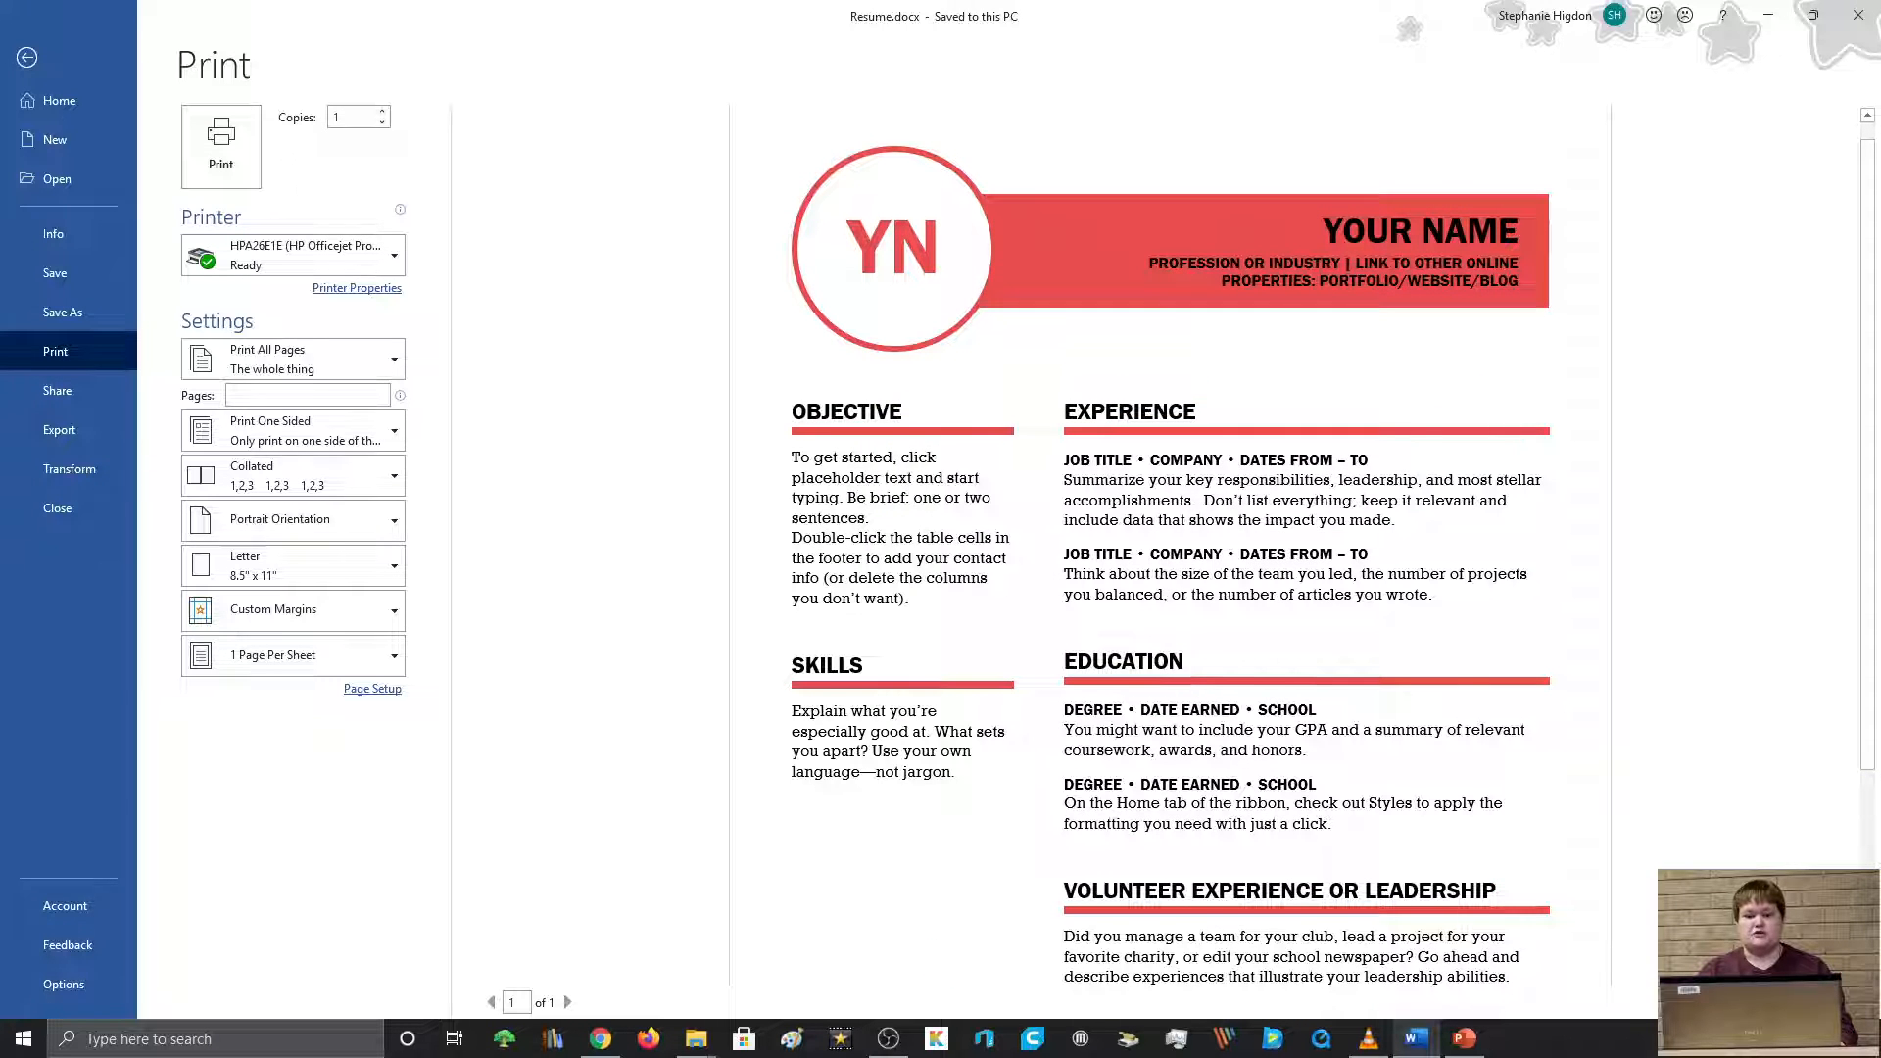
pyautogui.click(1708, 1002)
pyautogui.click(1708, 1002)
pyautogui.click(1708, 1002)
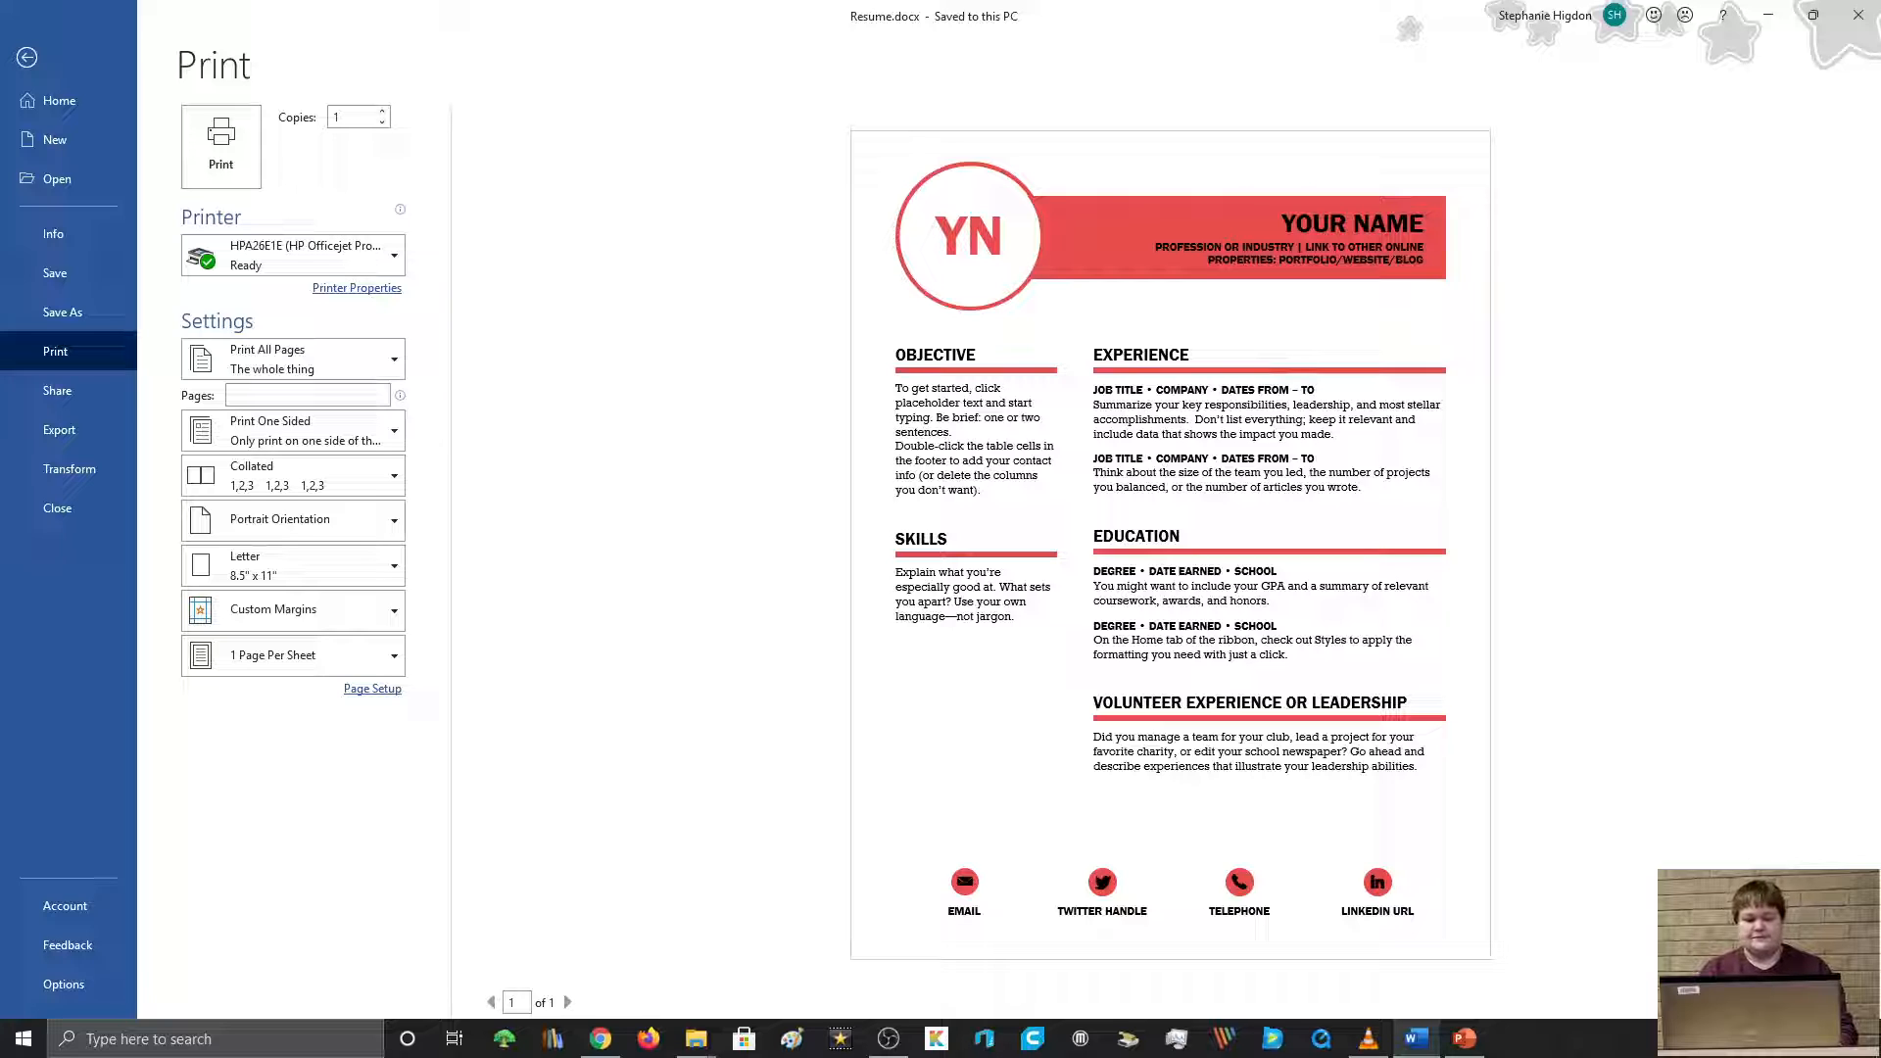
pyautogui.click(1864, 1002)
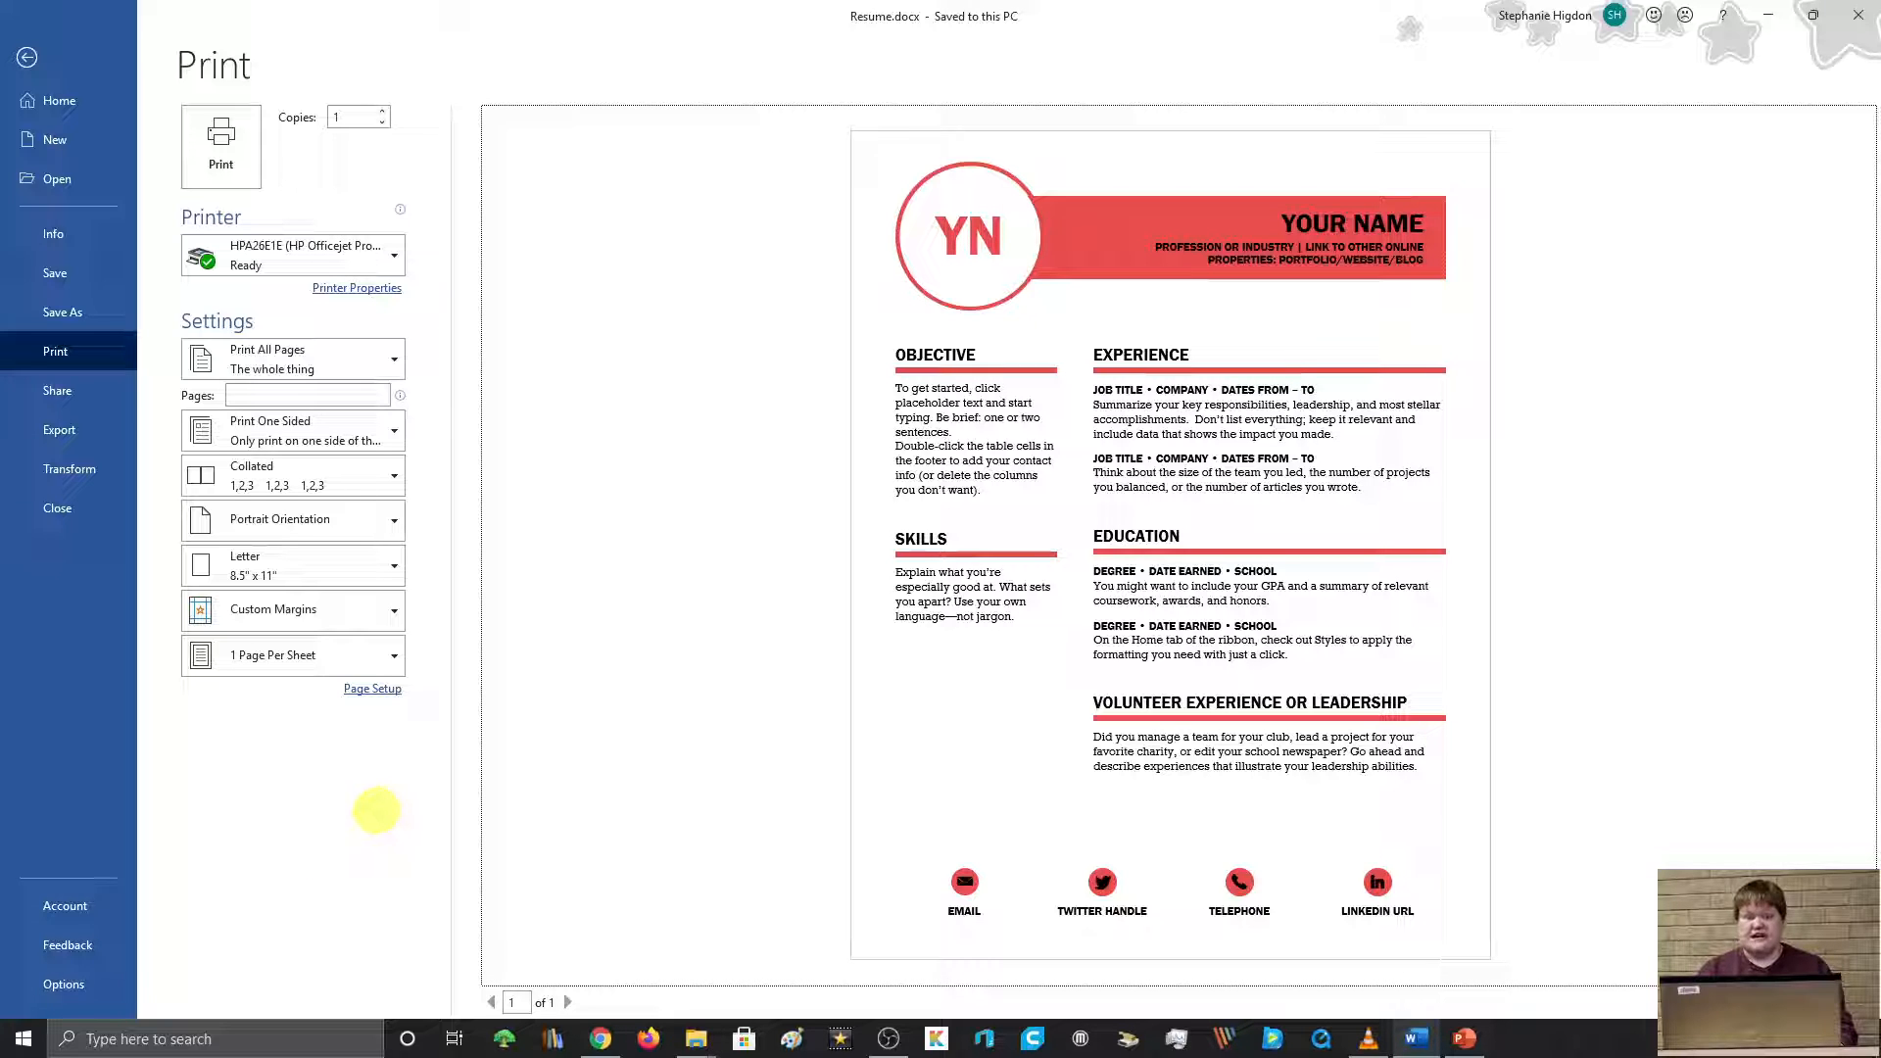
pyautogui.click(377, 812)
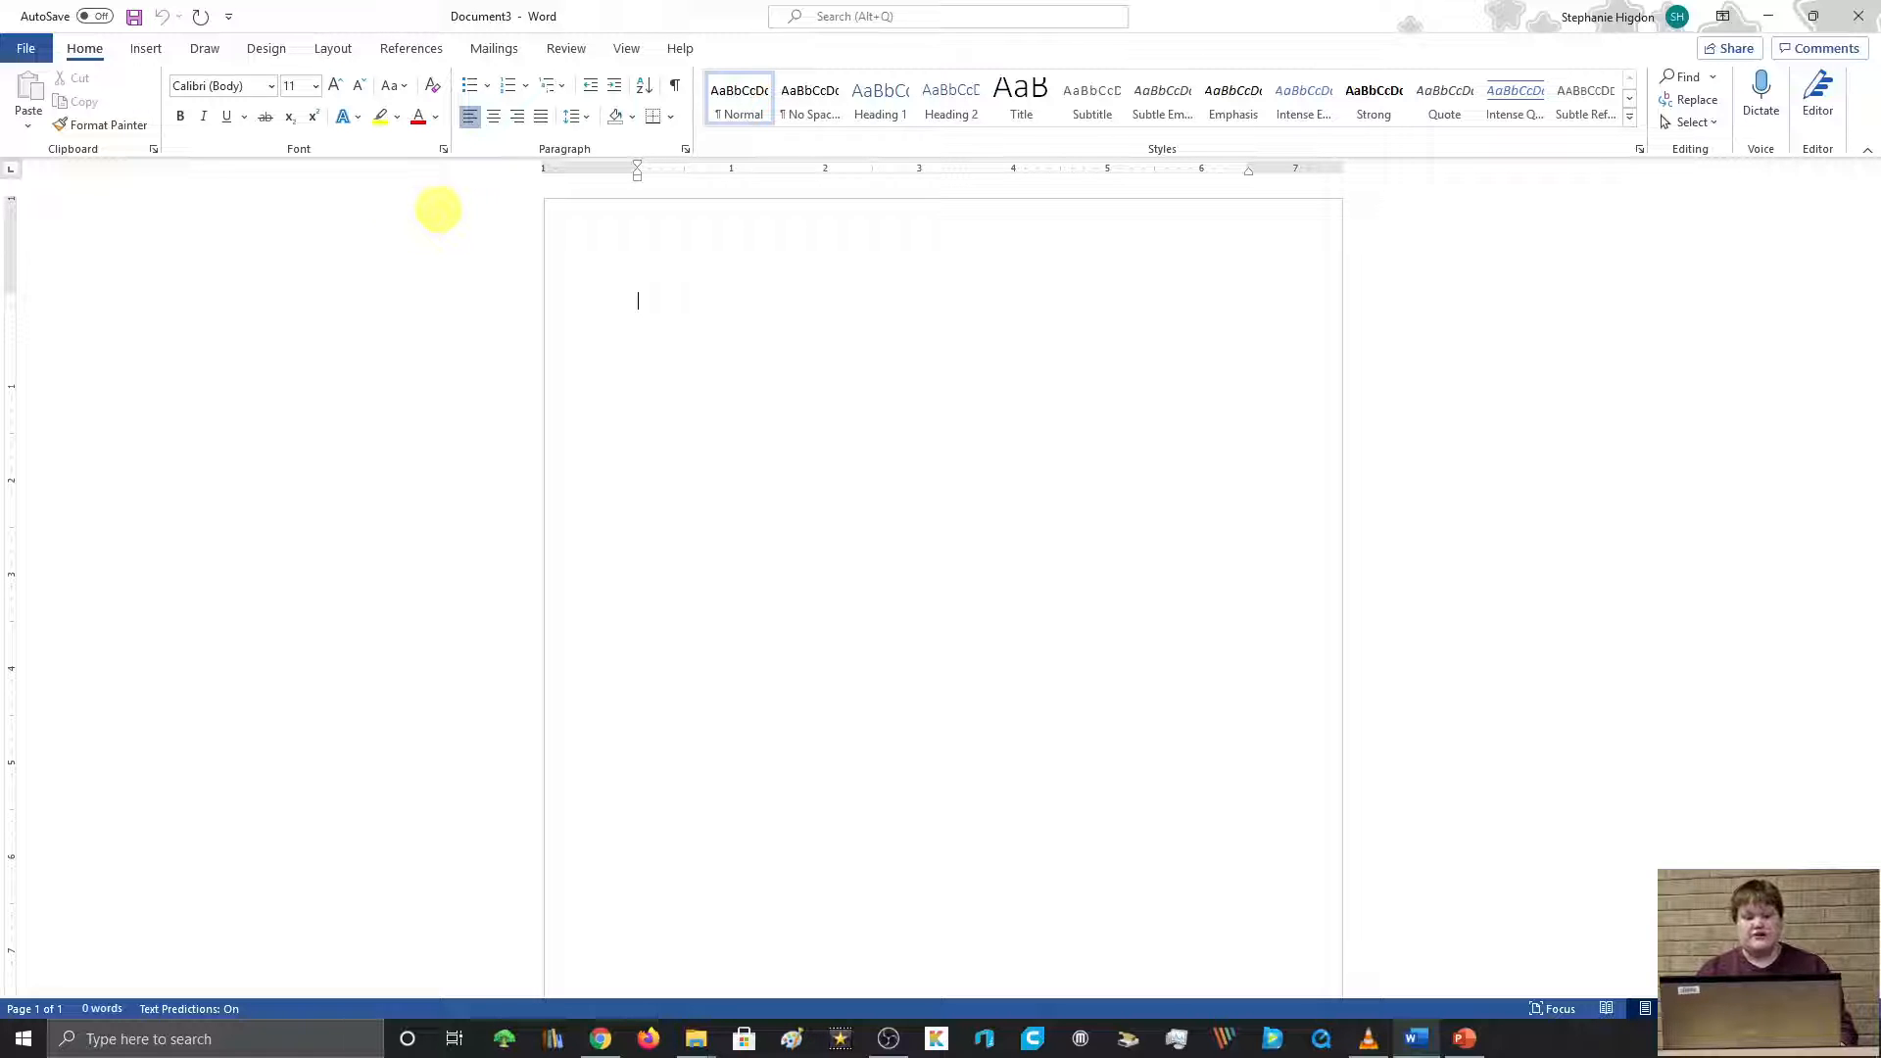
# Step: Open the envelope creation settings from the blank document
pyautogui.click(492, 47)
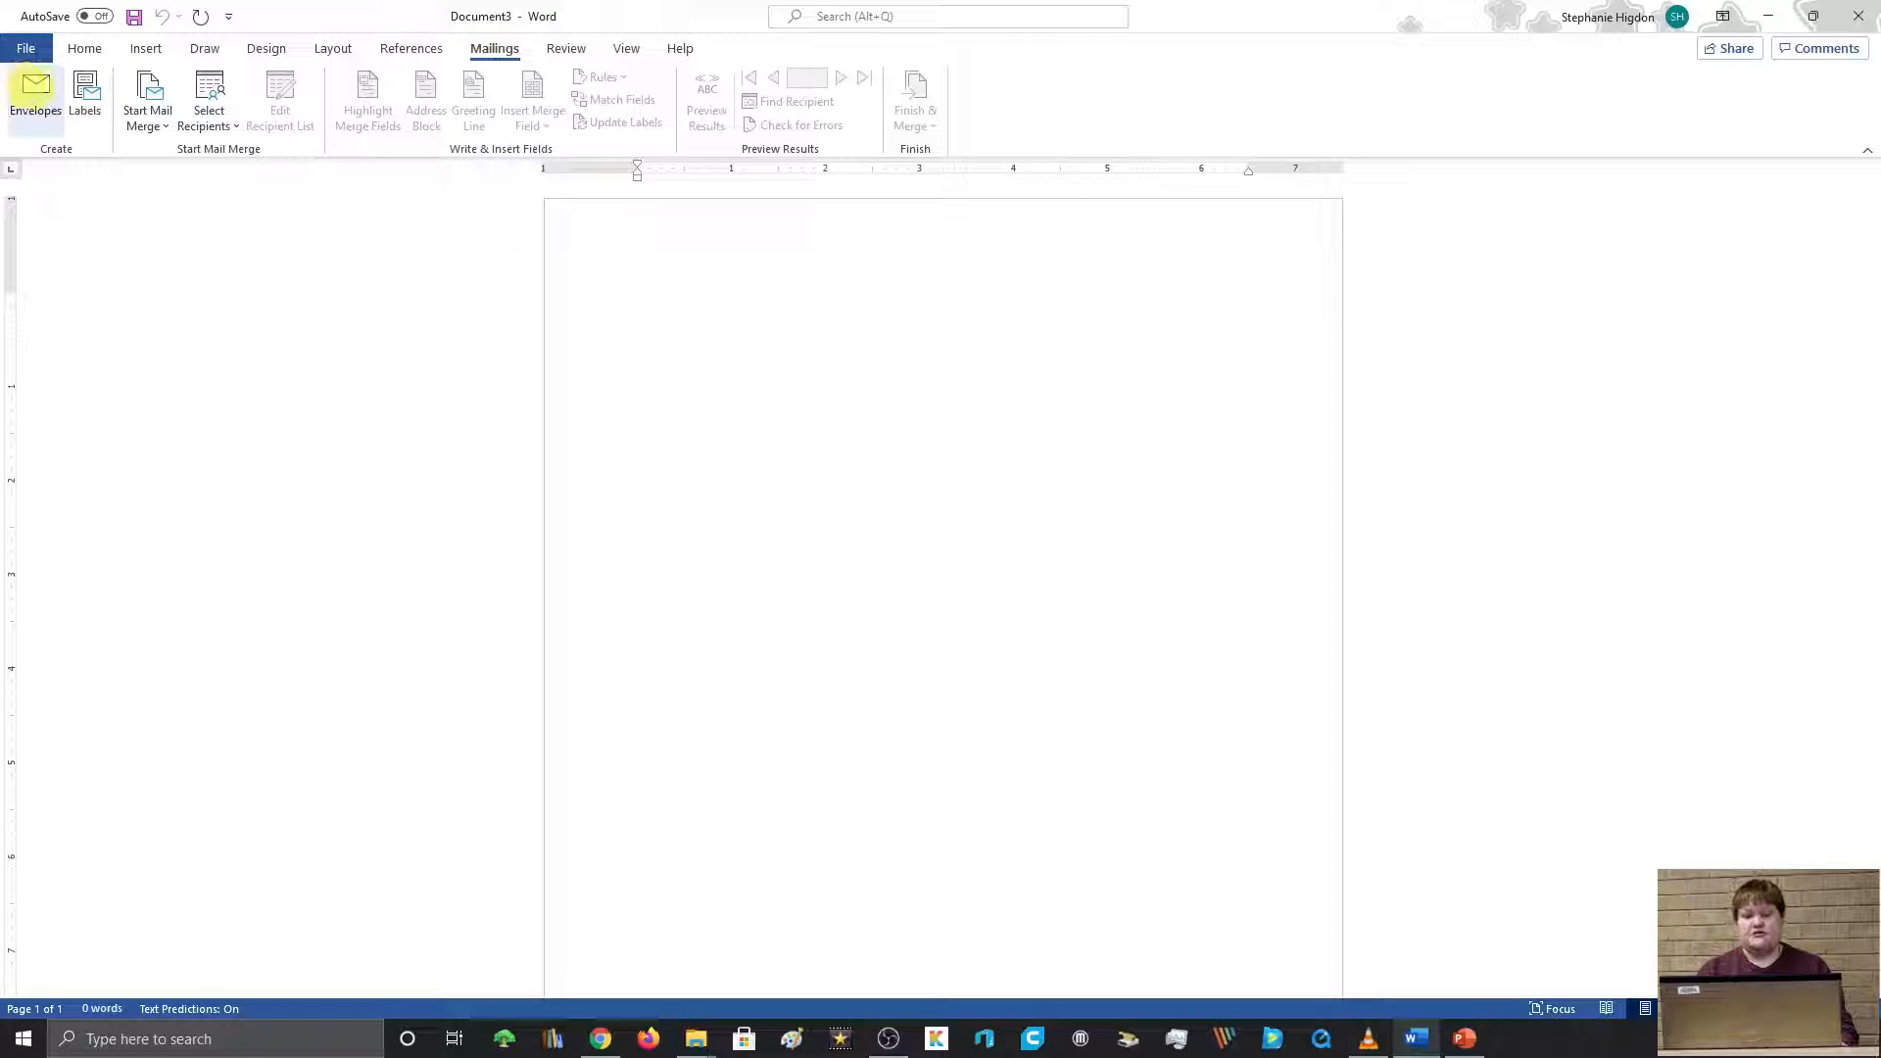
pyautogui.click(35, 86)
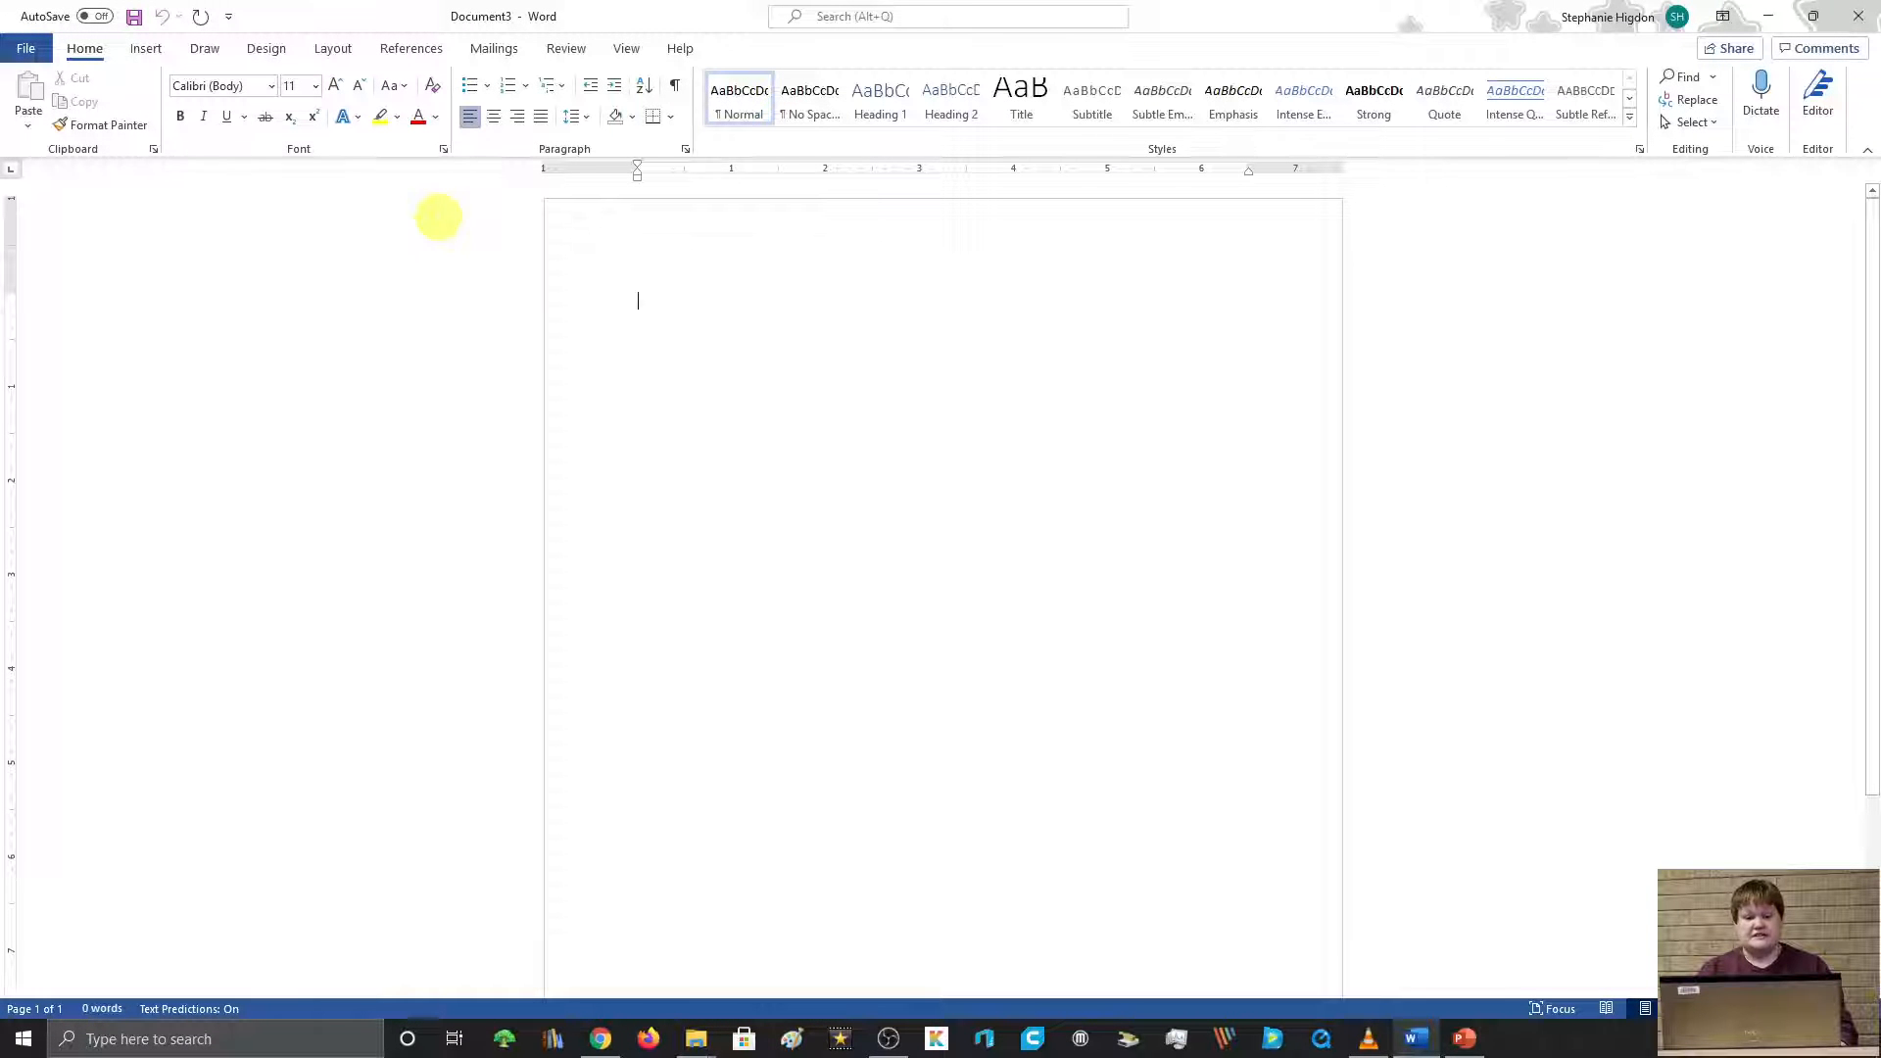
# Step: Start creating labels in the blank document and set the label vendor to Avery US Letter
pyautogui.click(495, 48)
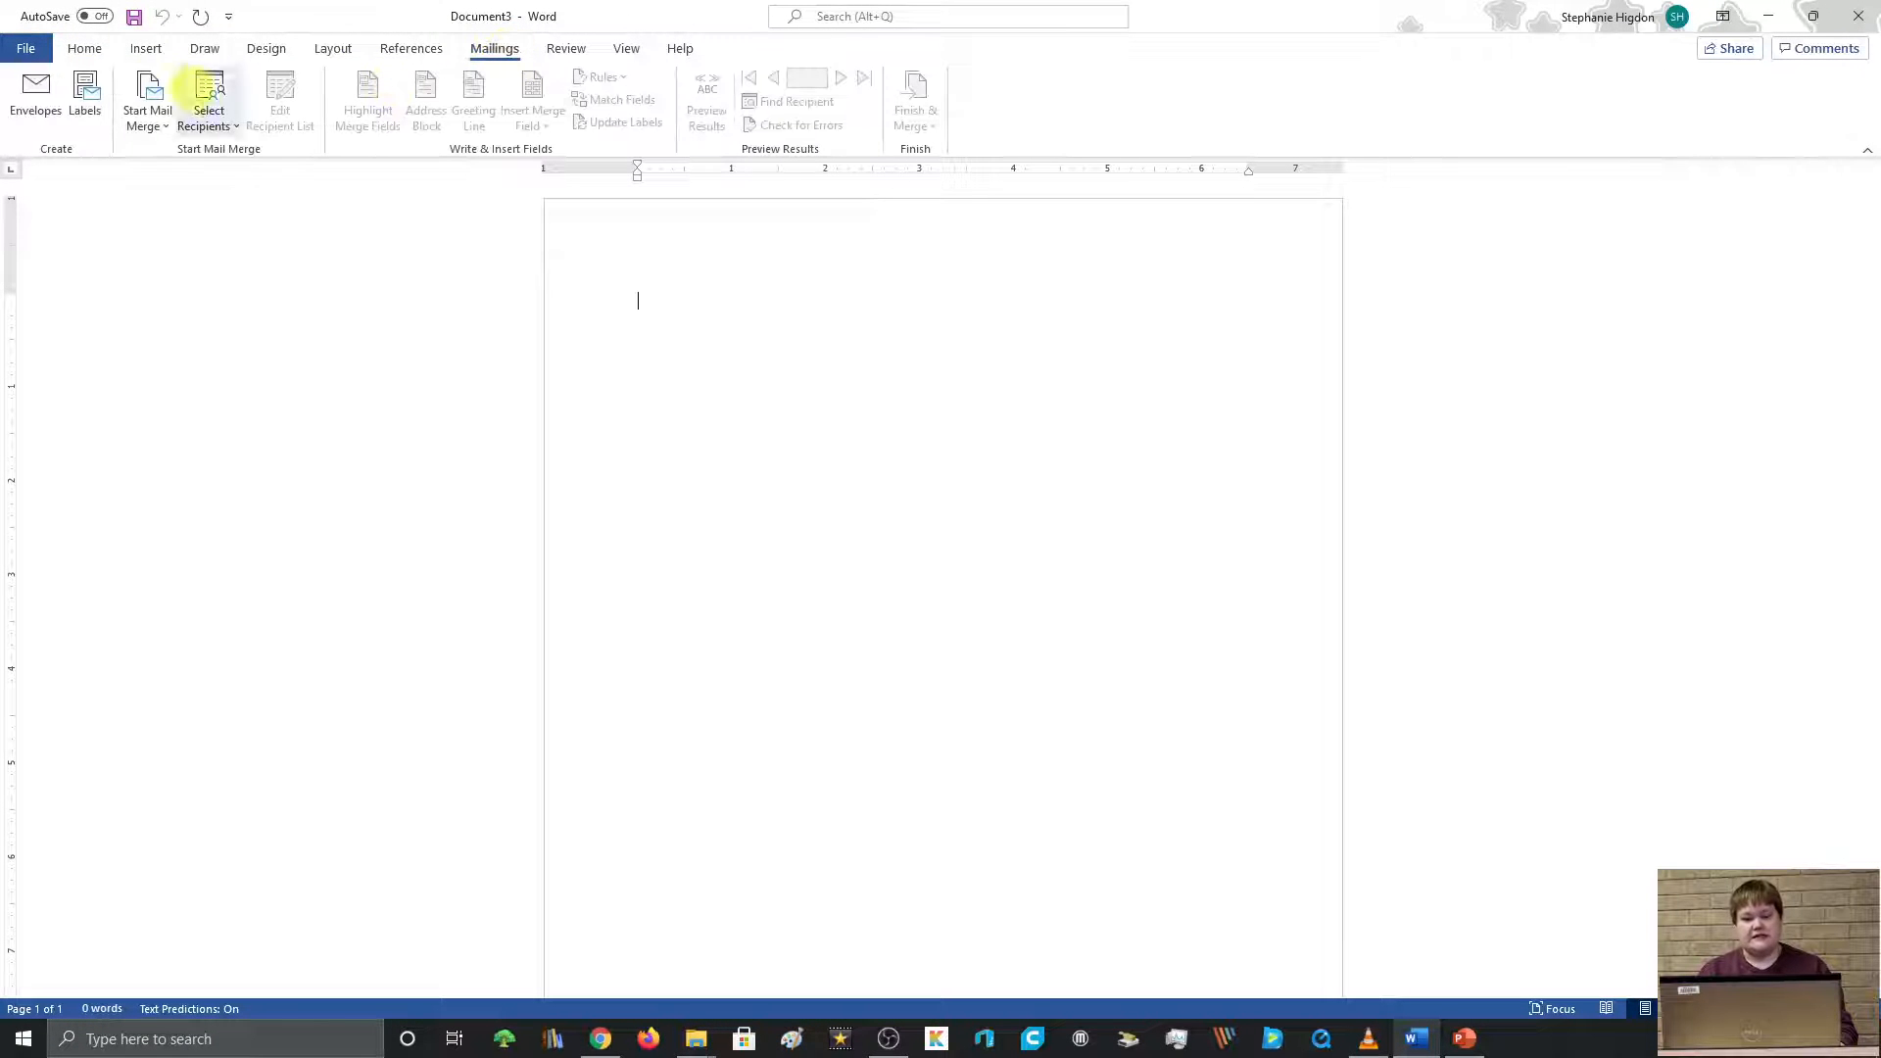
pyautogui.click(85, 86)
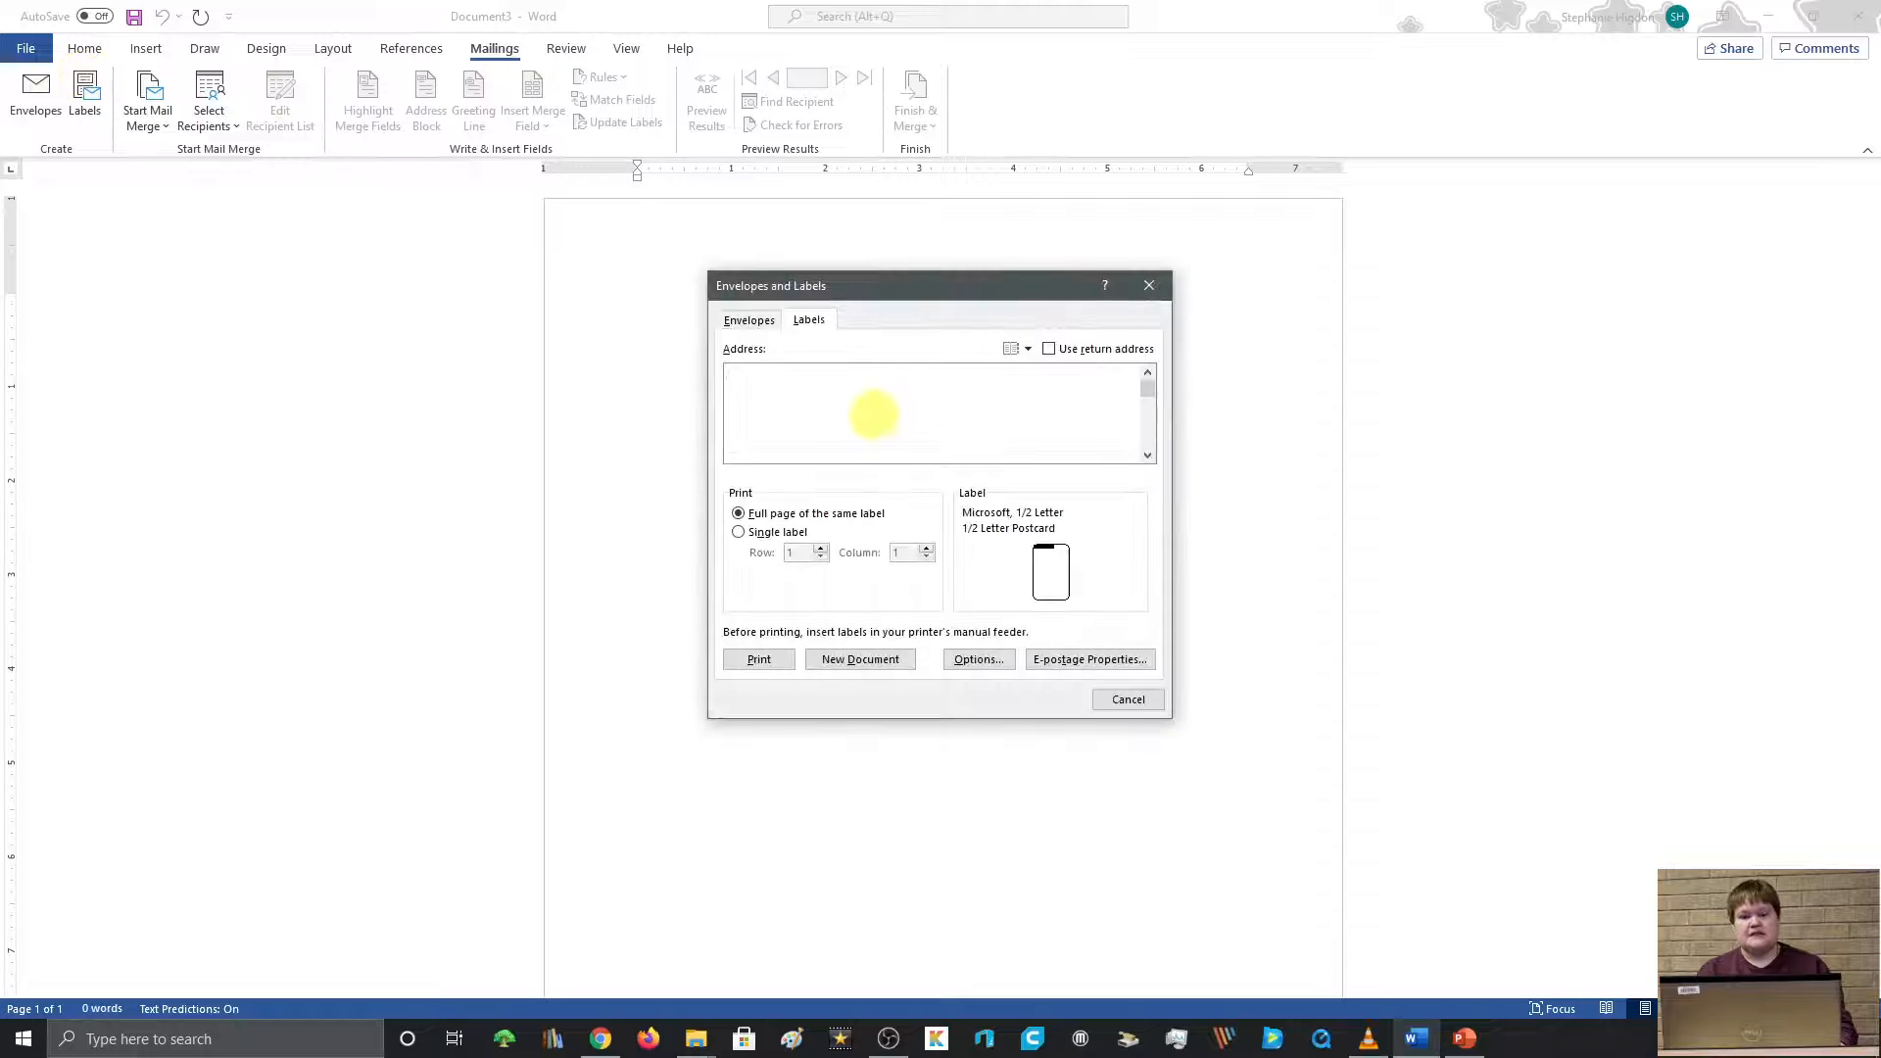
pyautogui.click(977, 660)
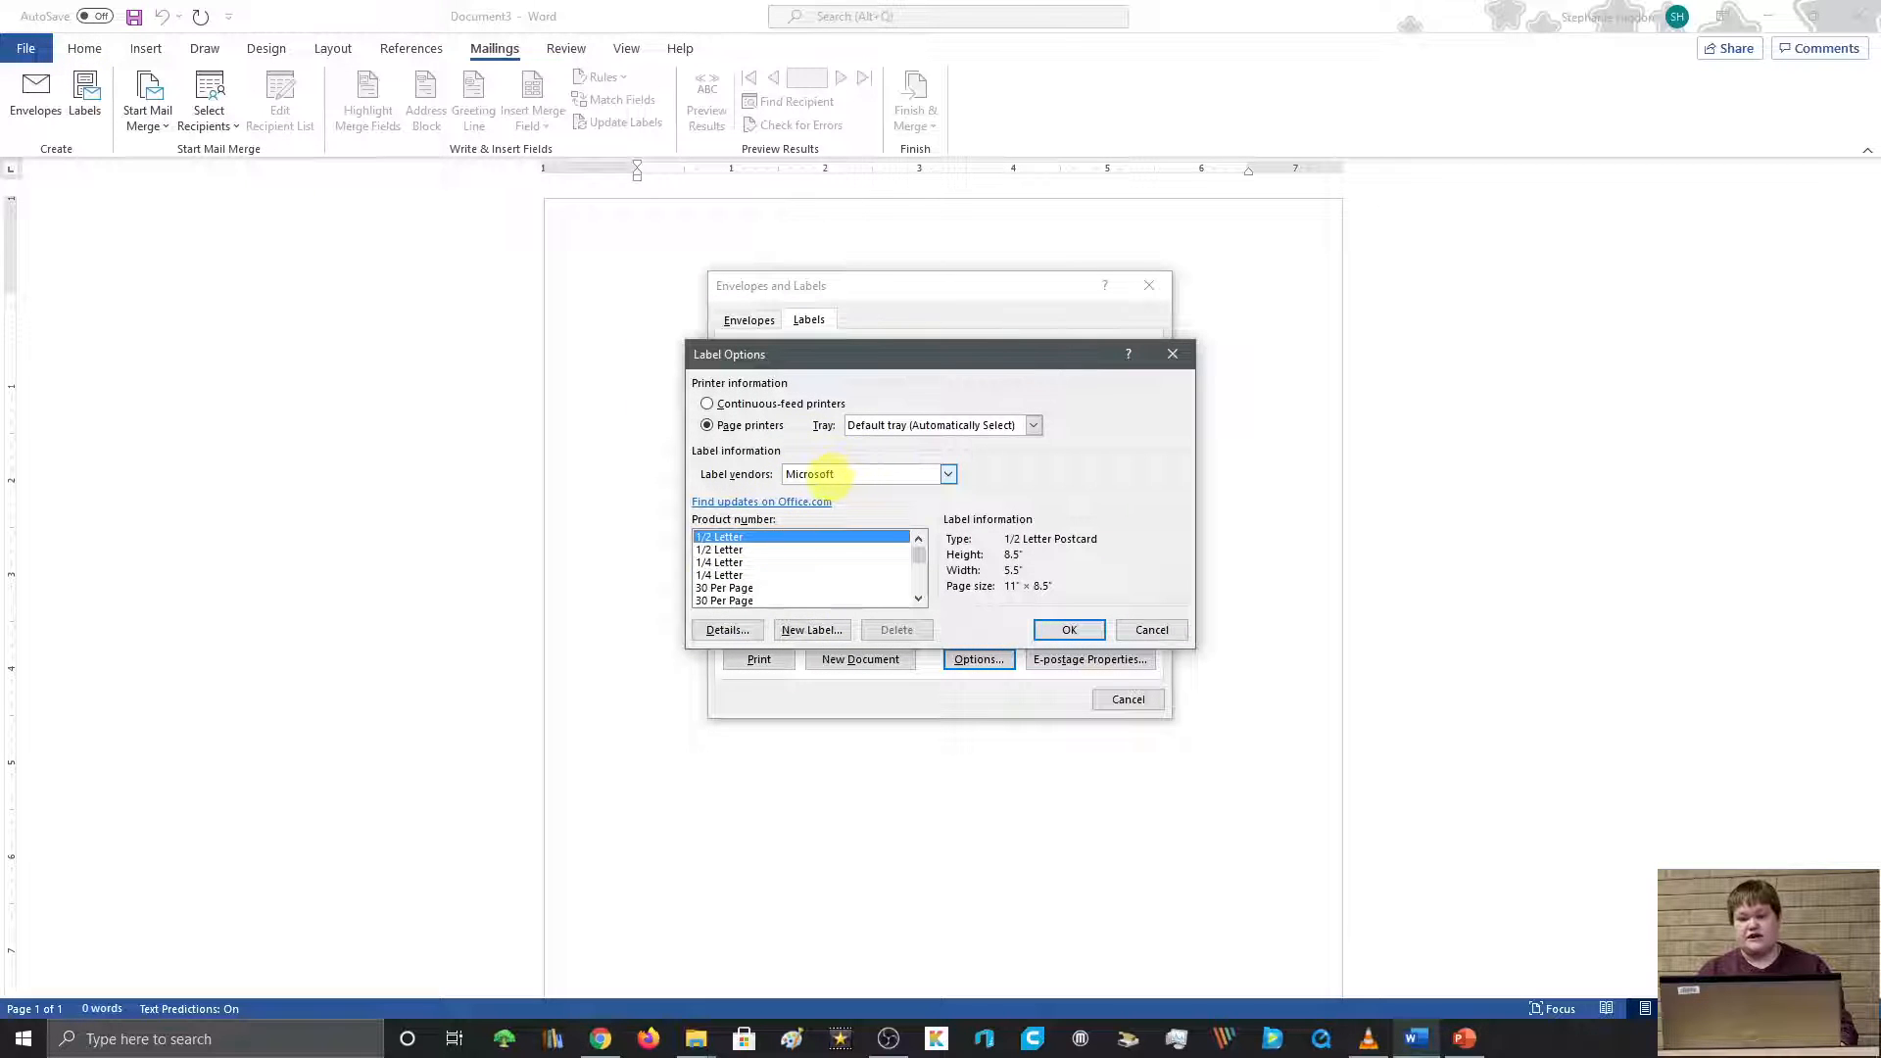
pyautogui.click(823, 474)
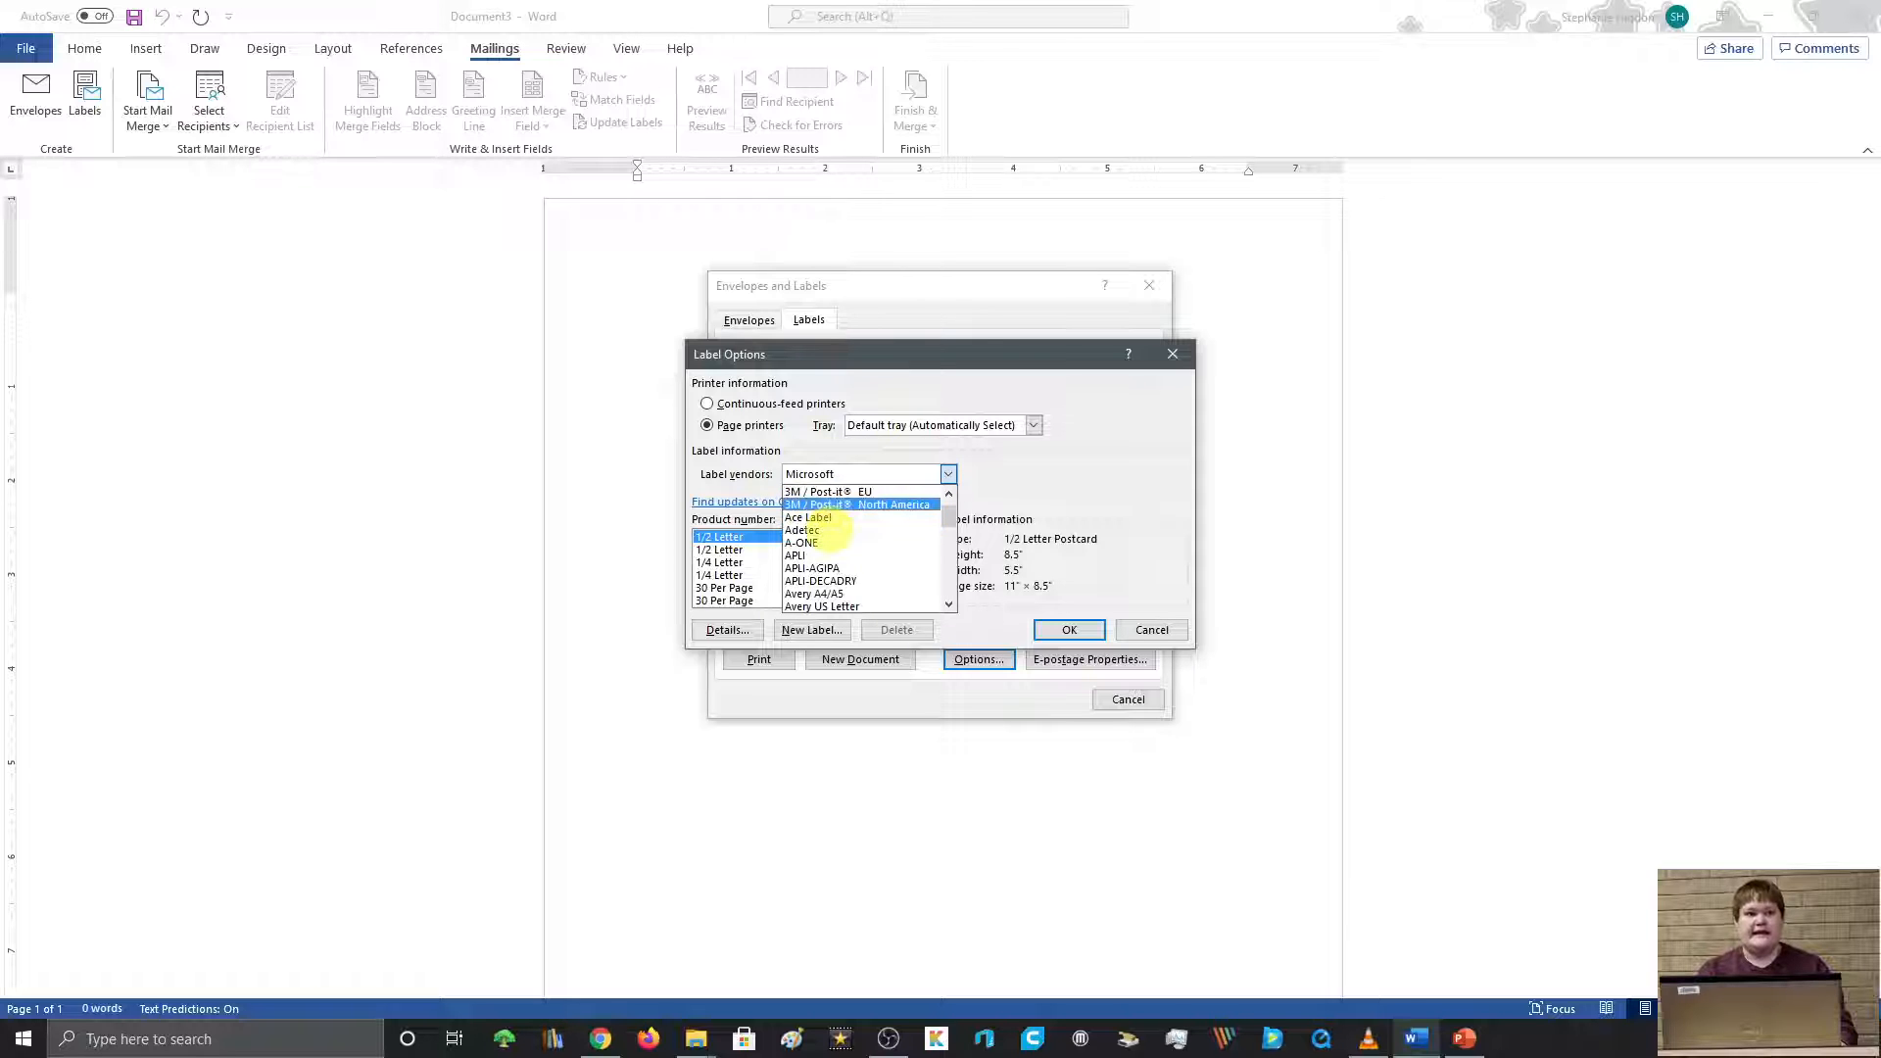
pyautogui.scroll(-1, 840, 529)
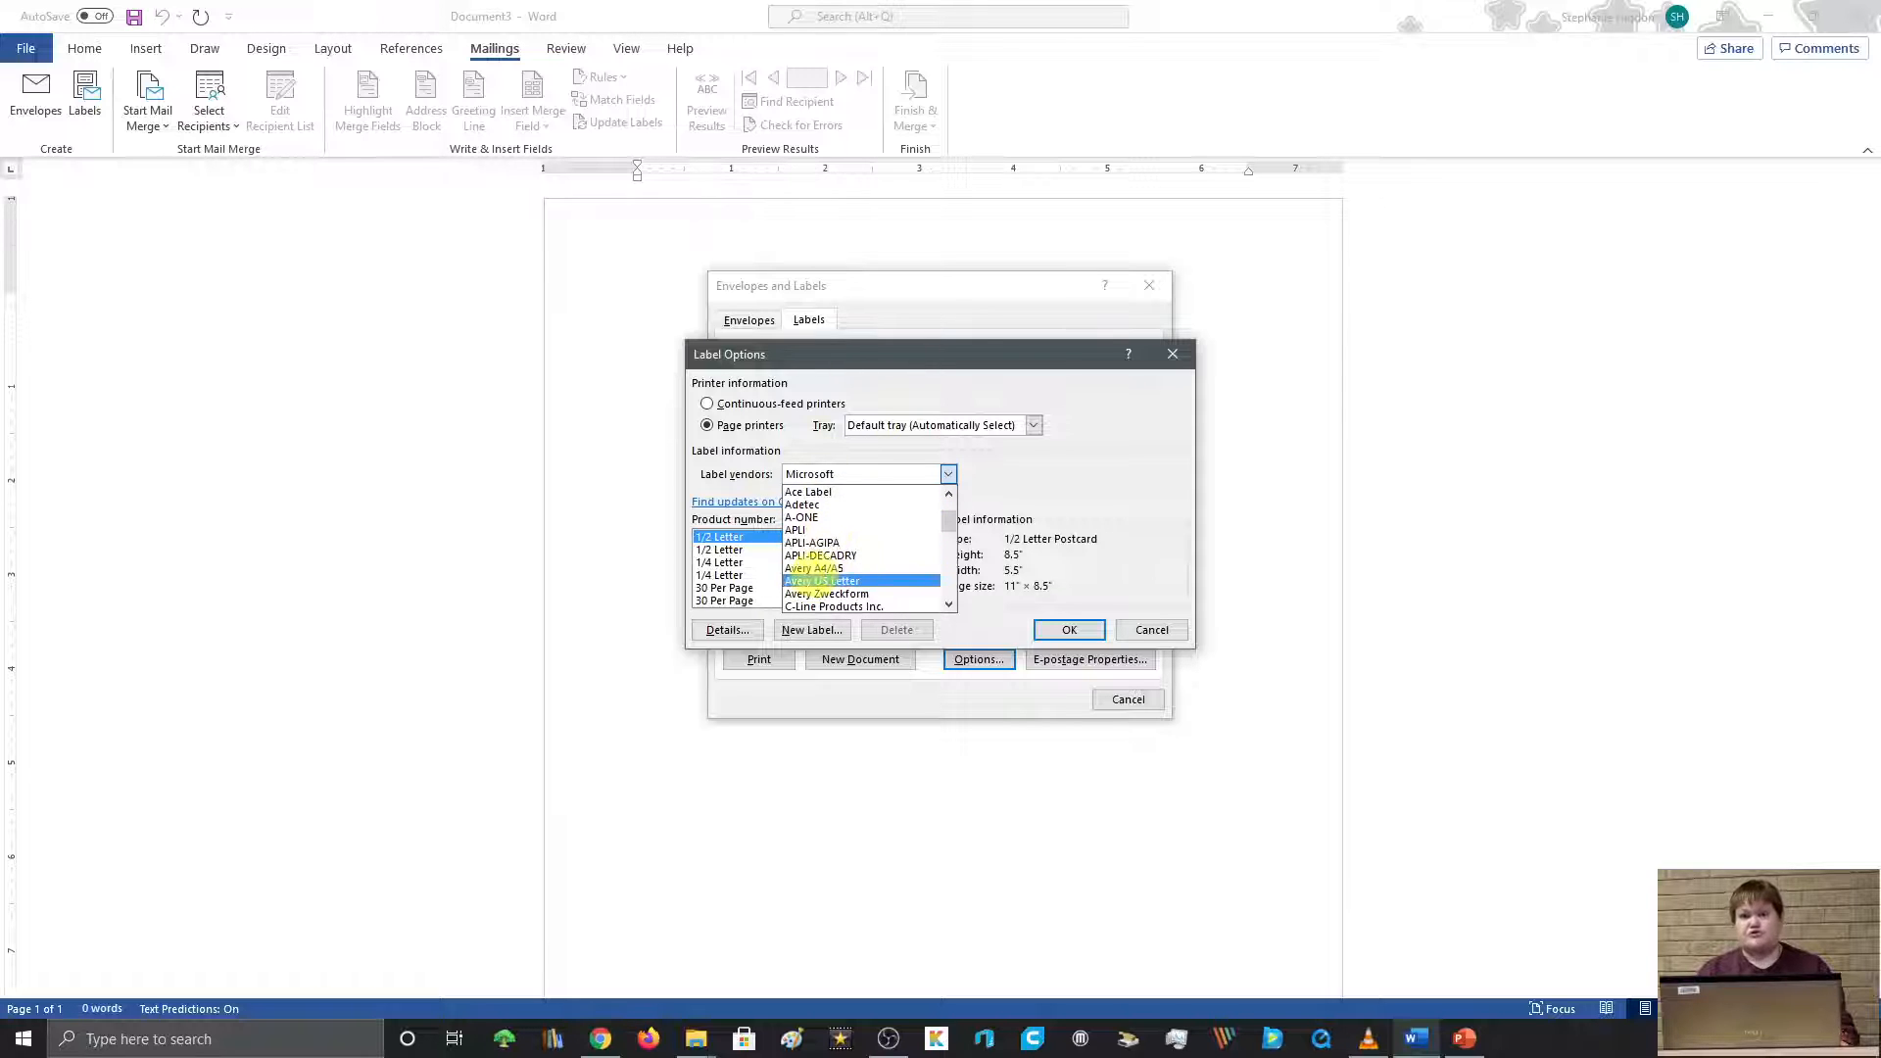
pyautogui.click(818, 580)
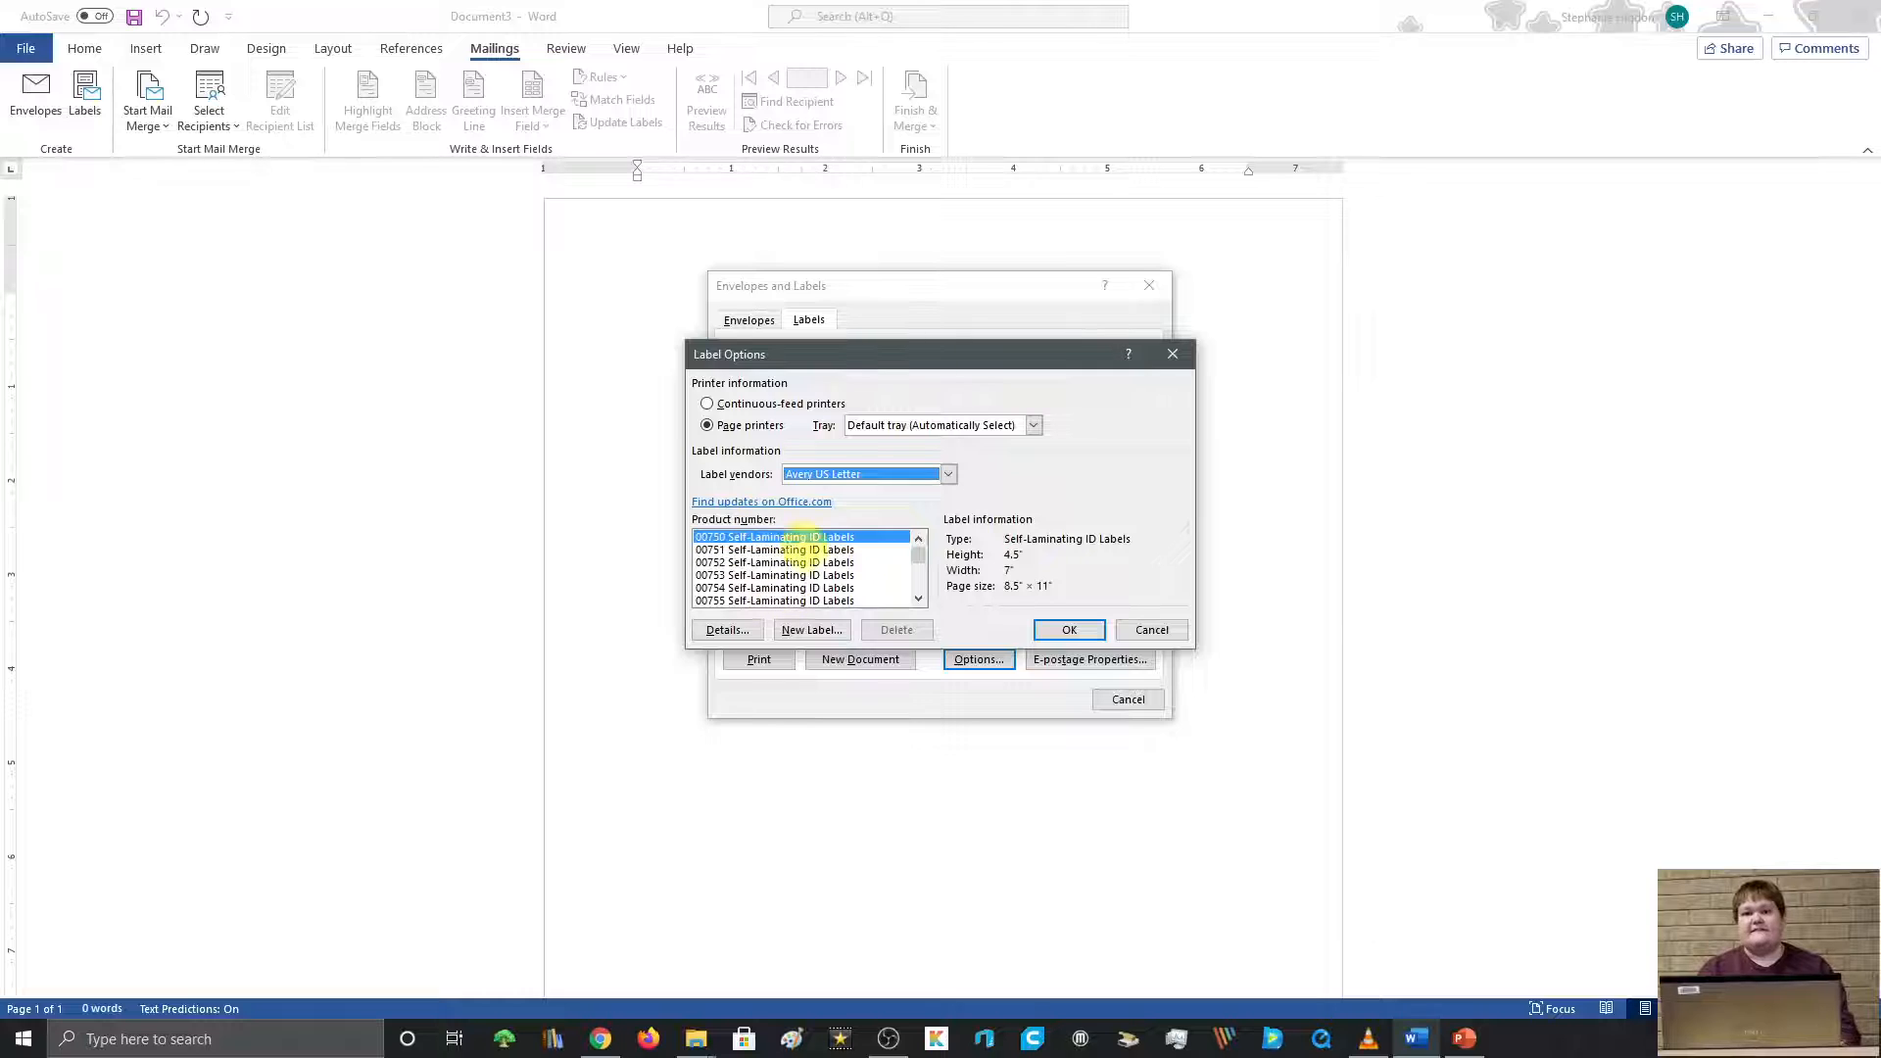
# Step: Choose the 00755 Self-Laminating ID Labels product, accept its label details, and apply the label options
pyautogui.click(780, 600)
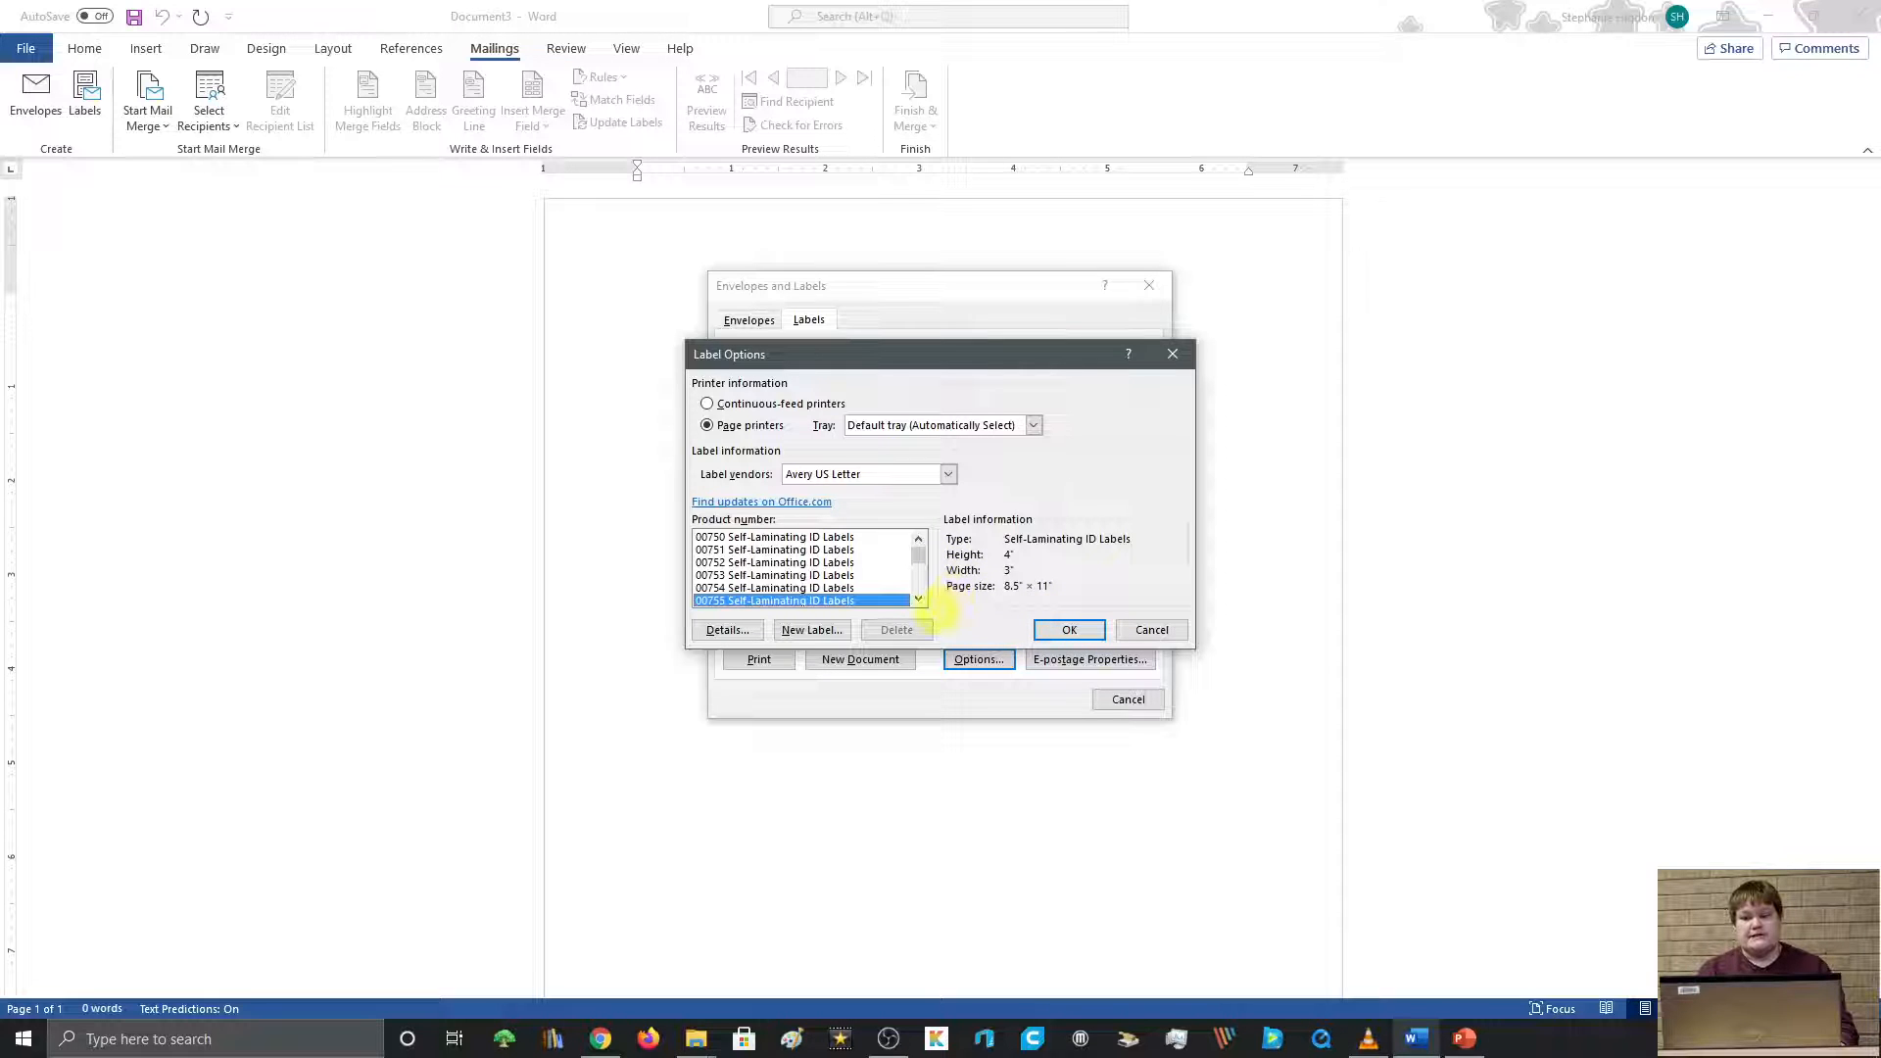
pyautogui.click(733, 628)
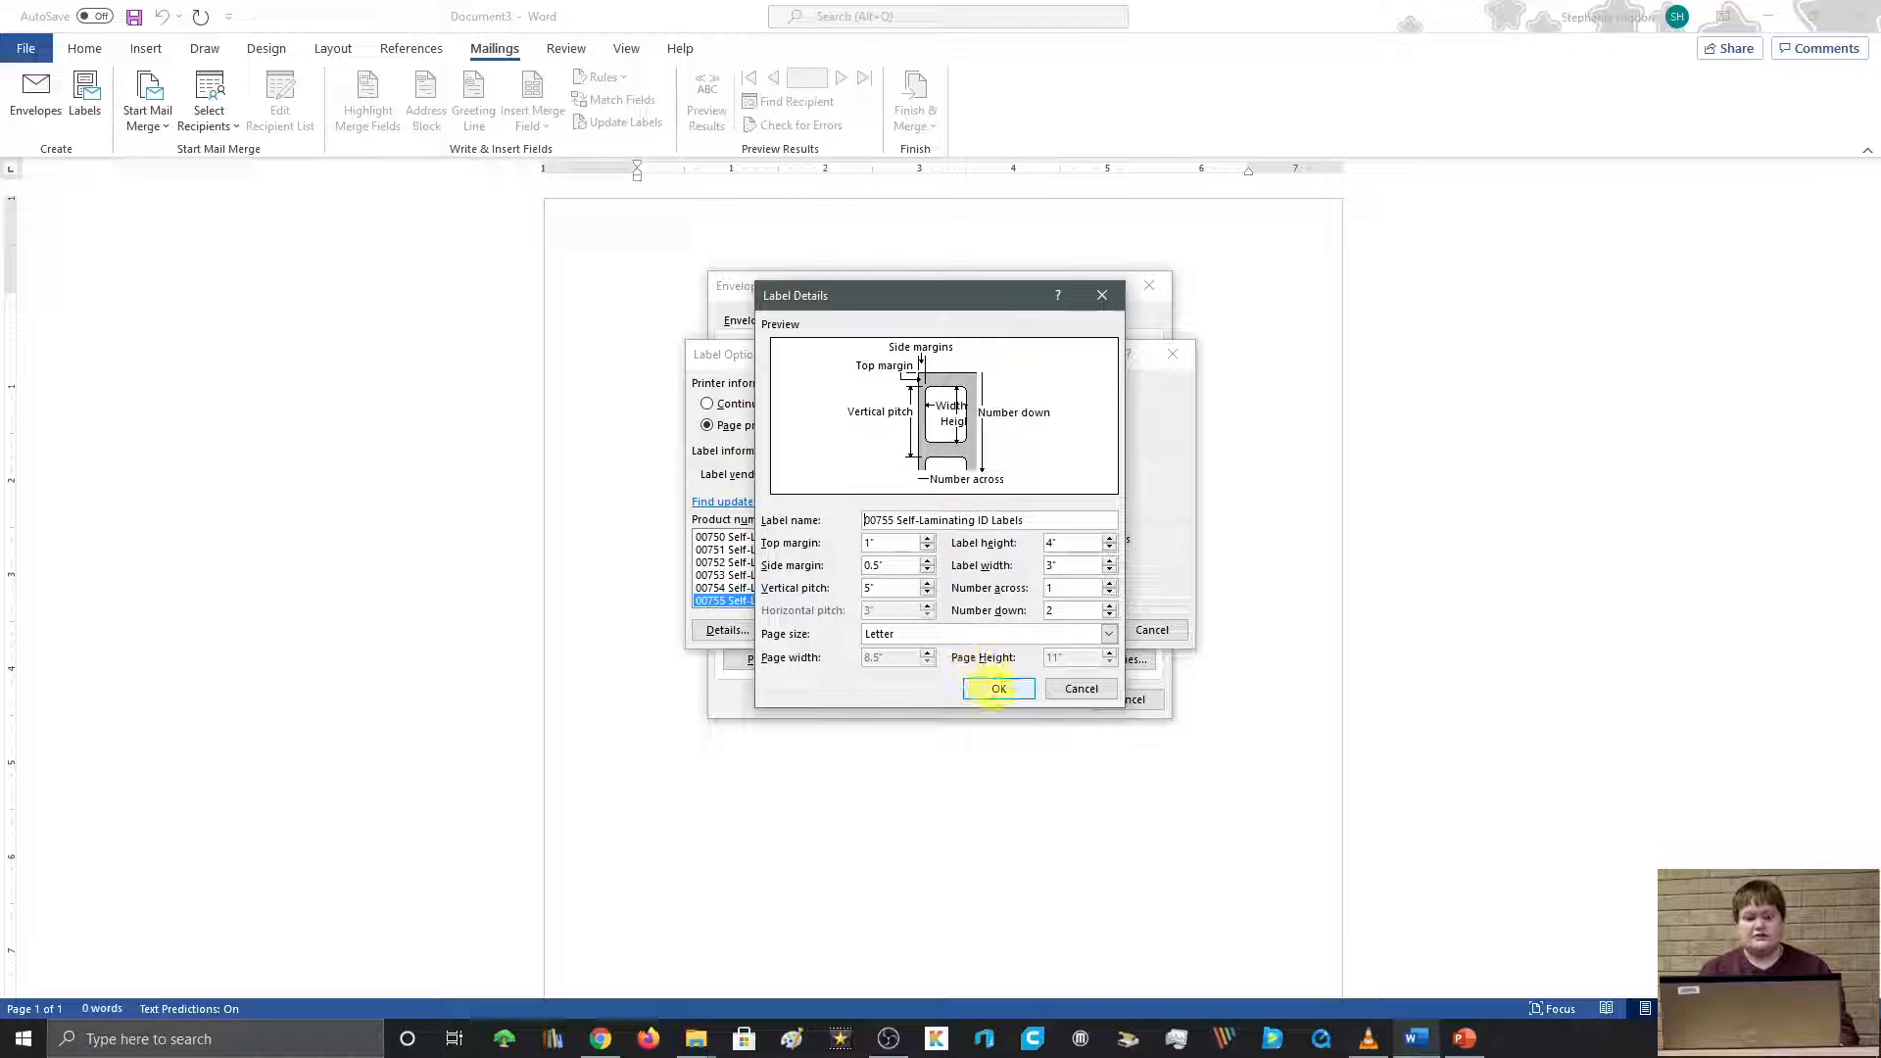
pyautogui.click(999, 688)
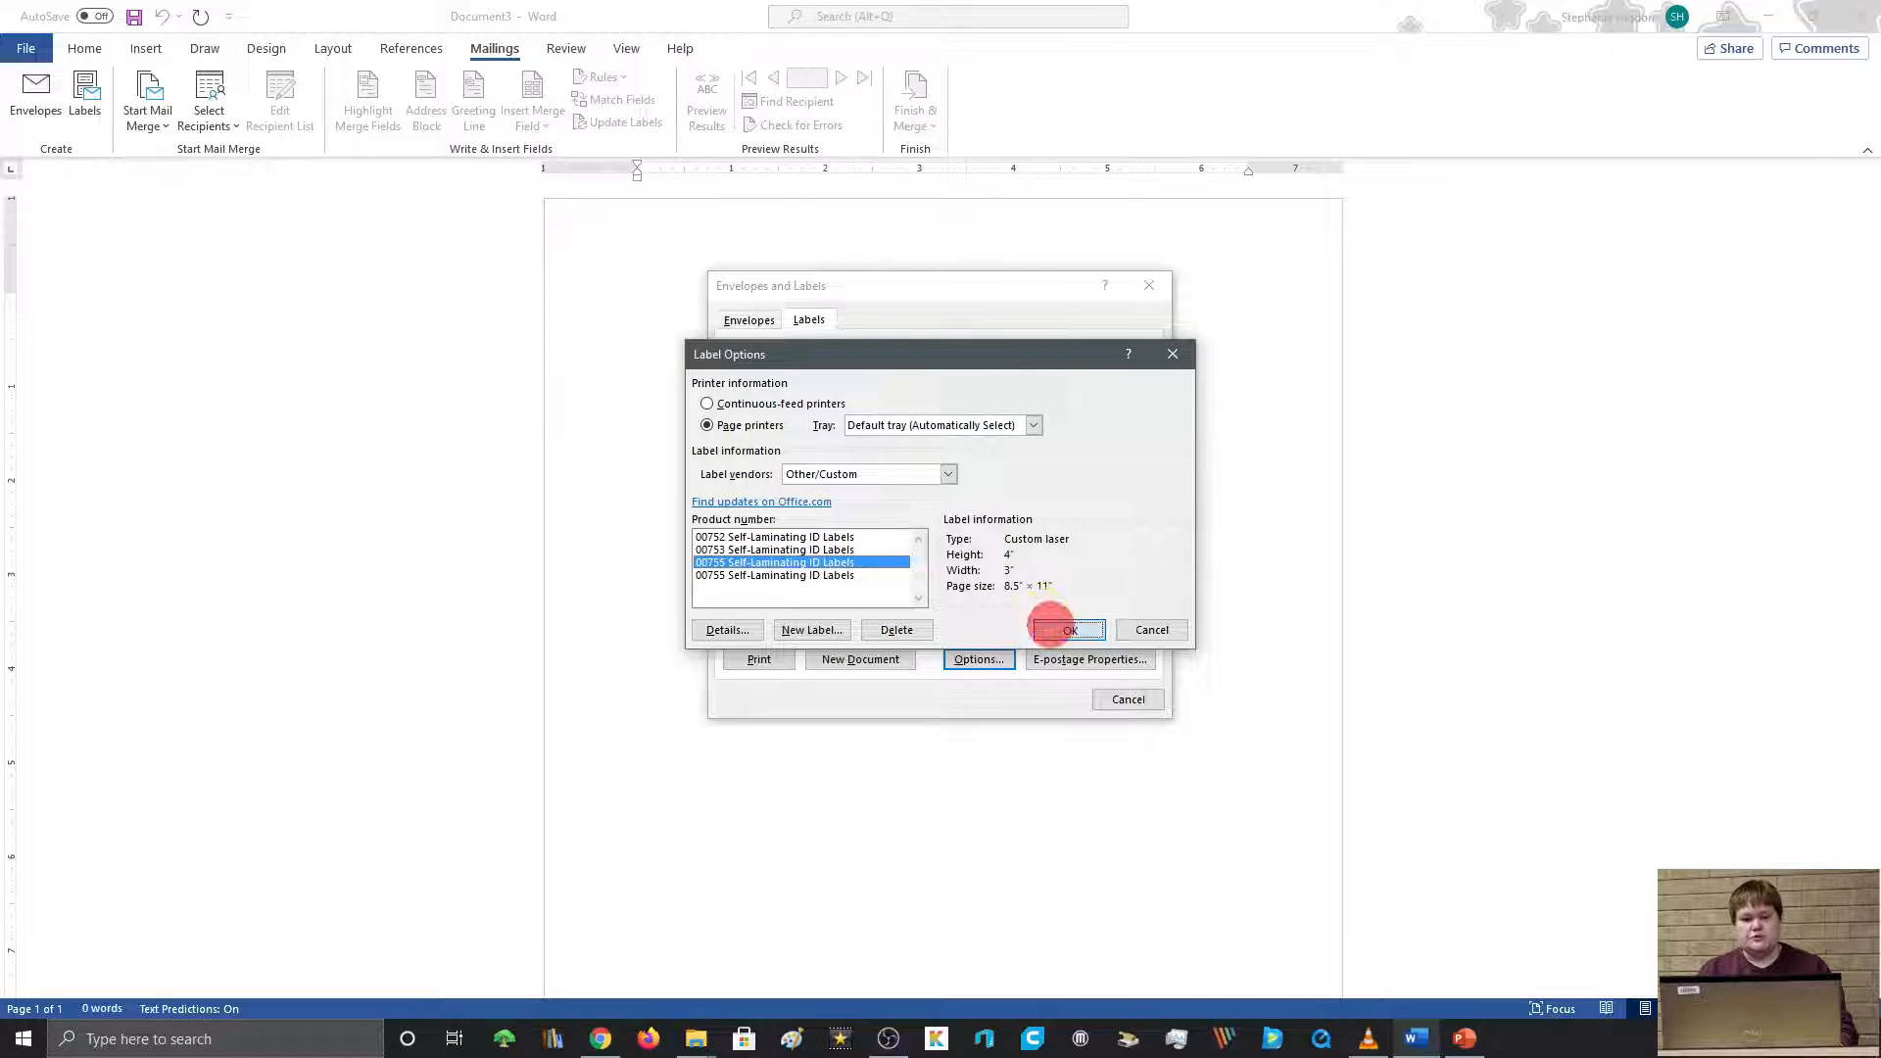
pyautogui.click(1068, 628)
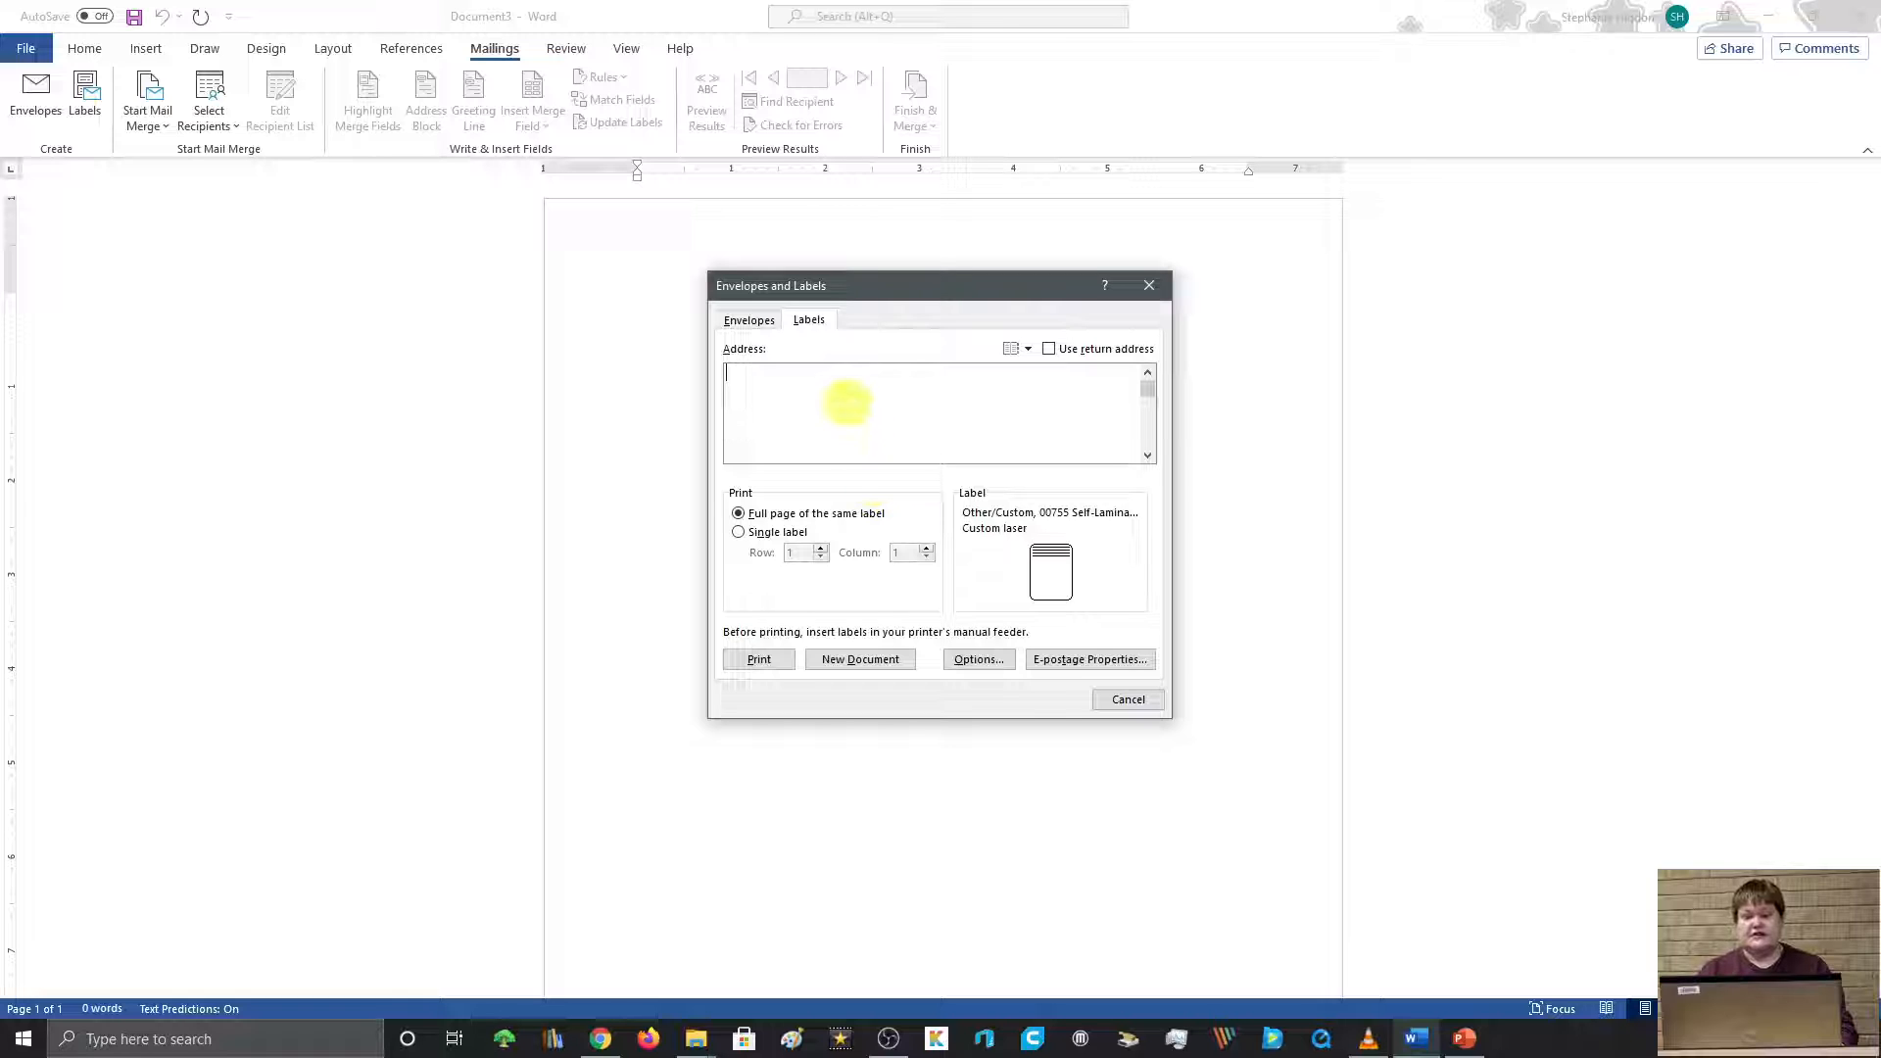
# Step: Enter the three lines "TExt", "Text" and "Text" as the label address and accept the default font settings for them
pyautogui.click(847, 402)
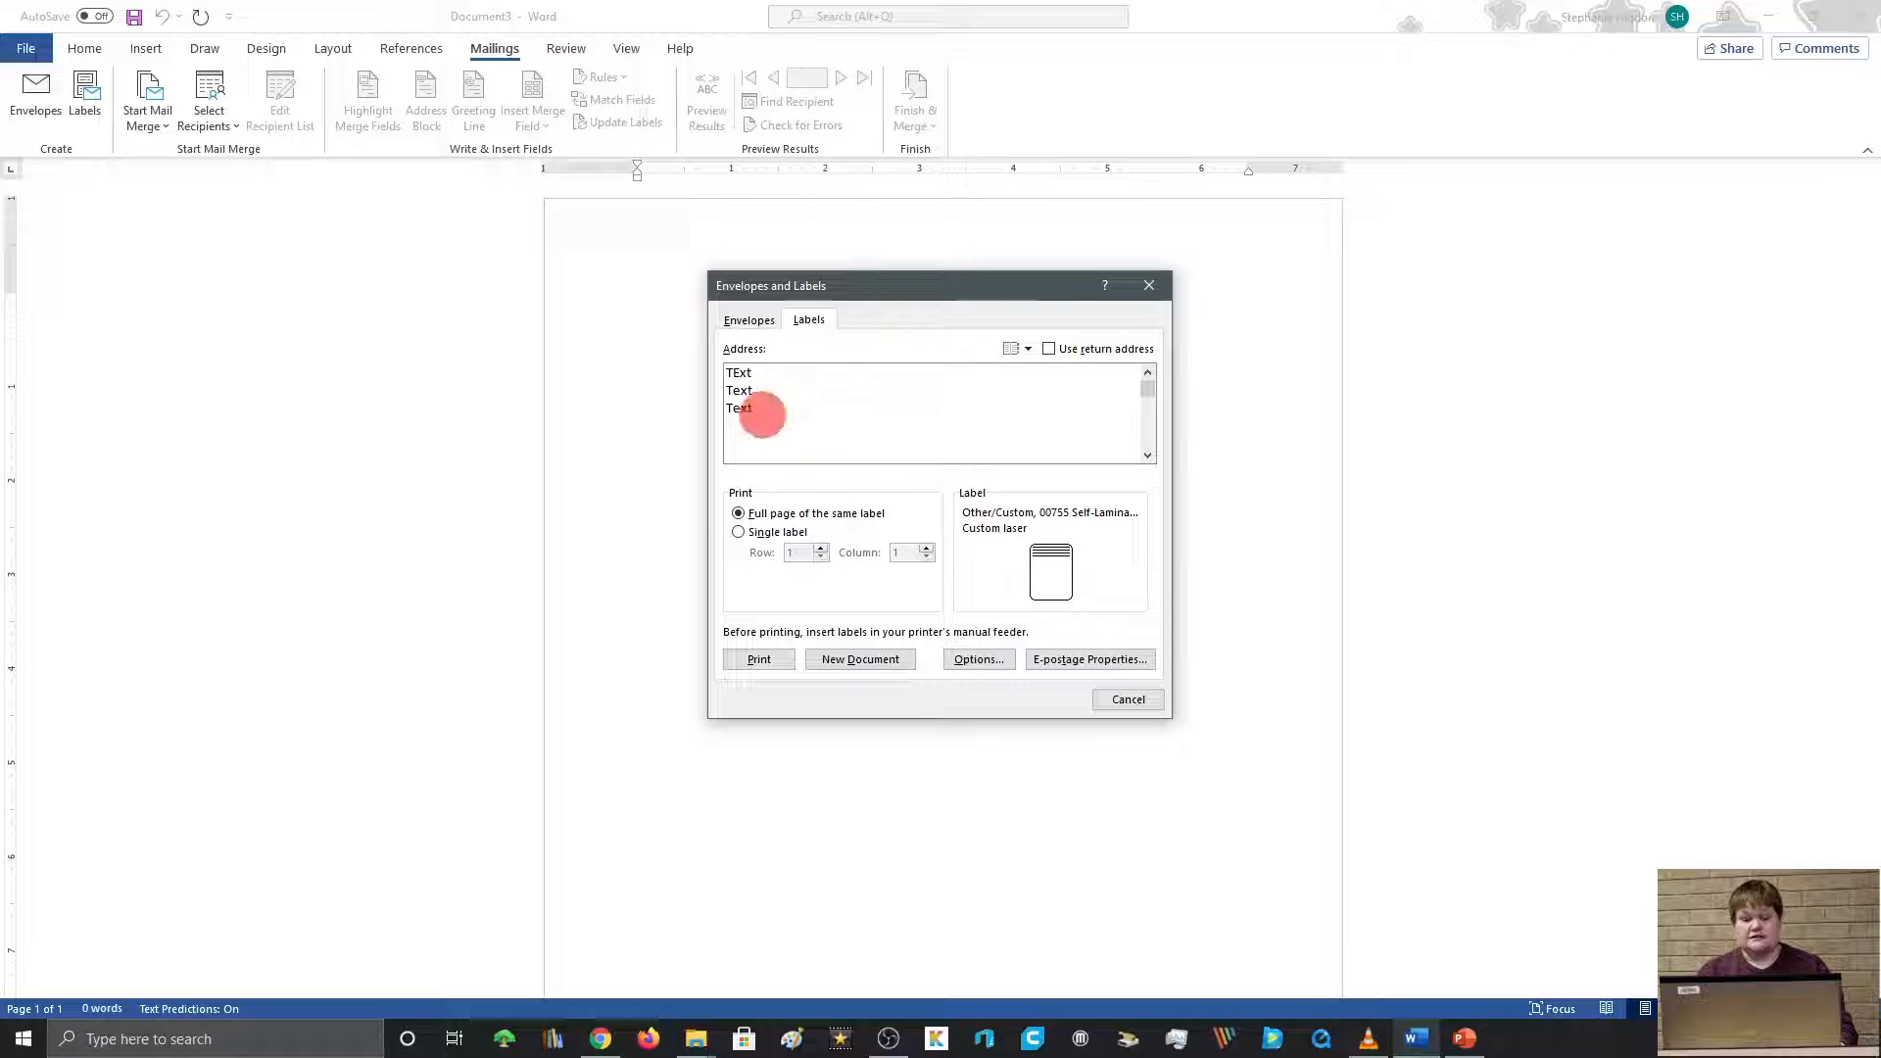
pyautogui.moveTo(756, 410); pyautogui.dragTo(738, 374)
pyautogui.rightClick(738, 373)
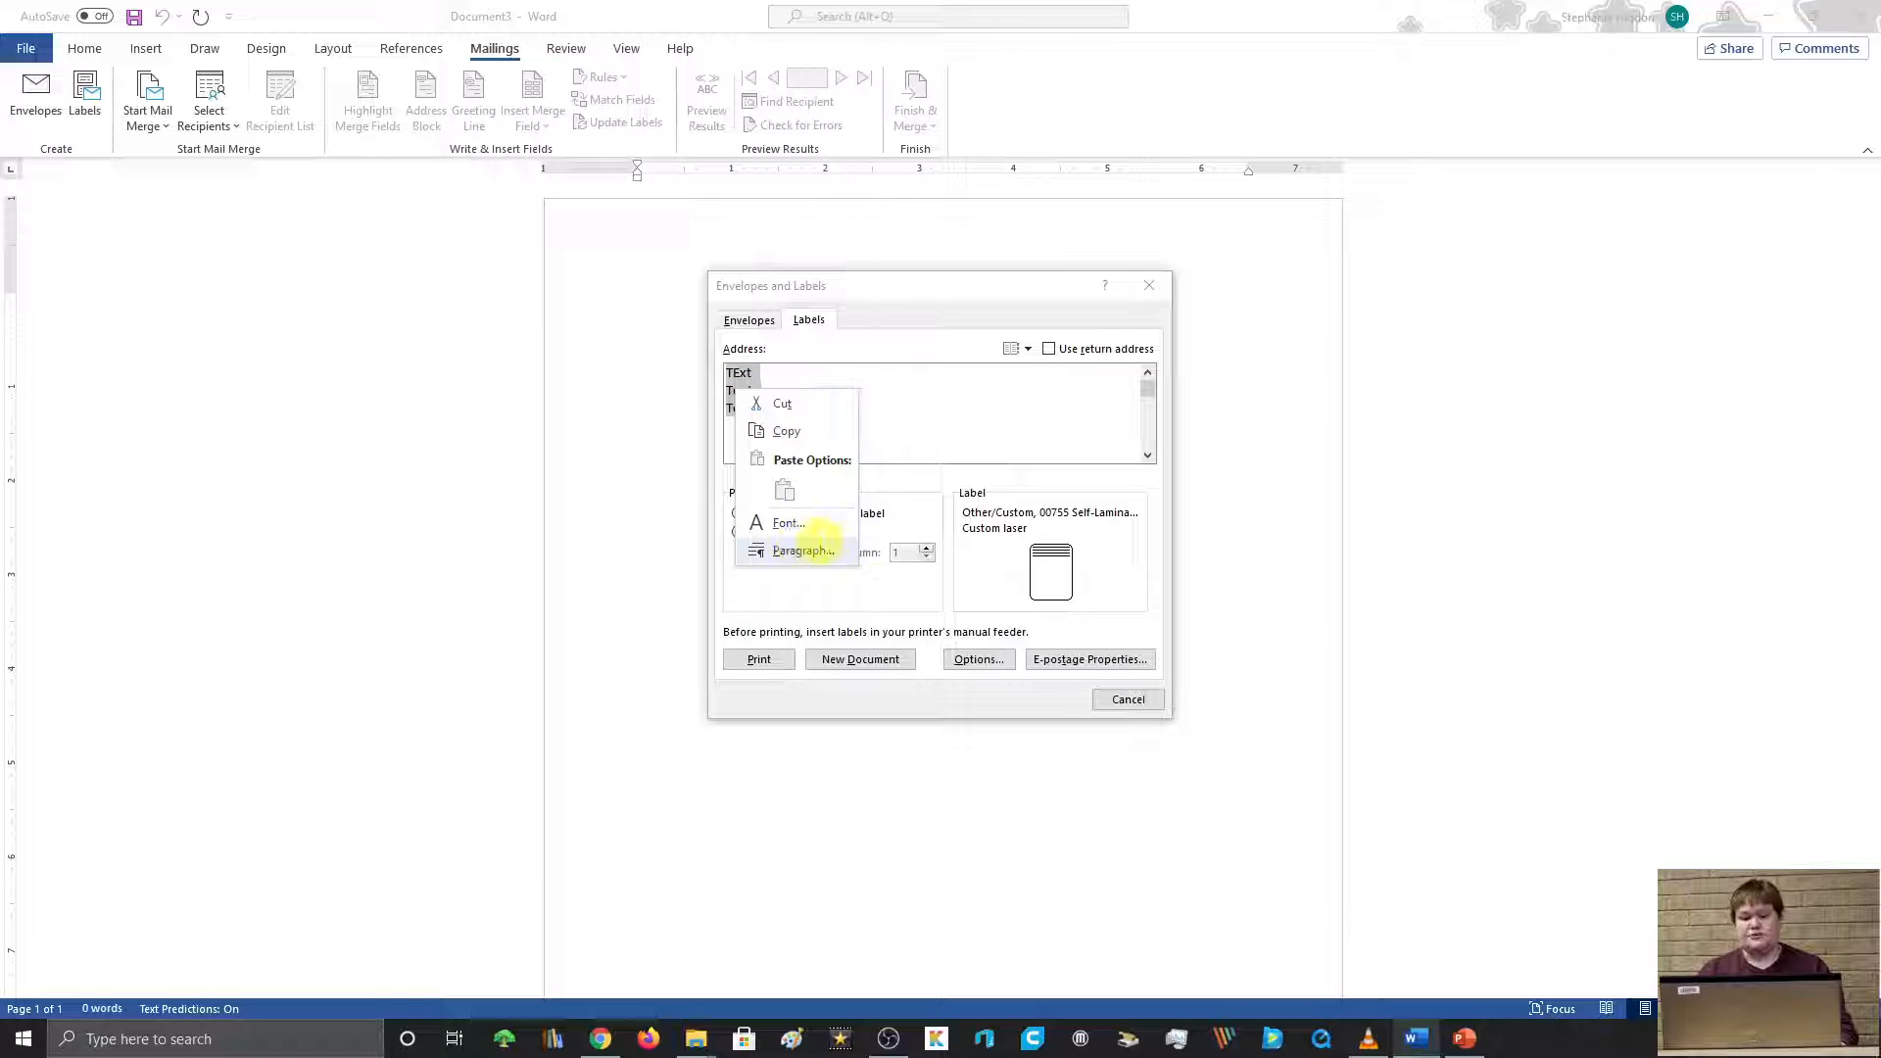
pyautogui.click(787, 523)
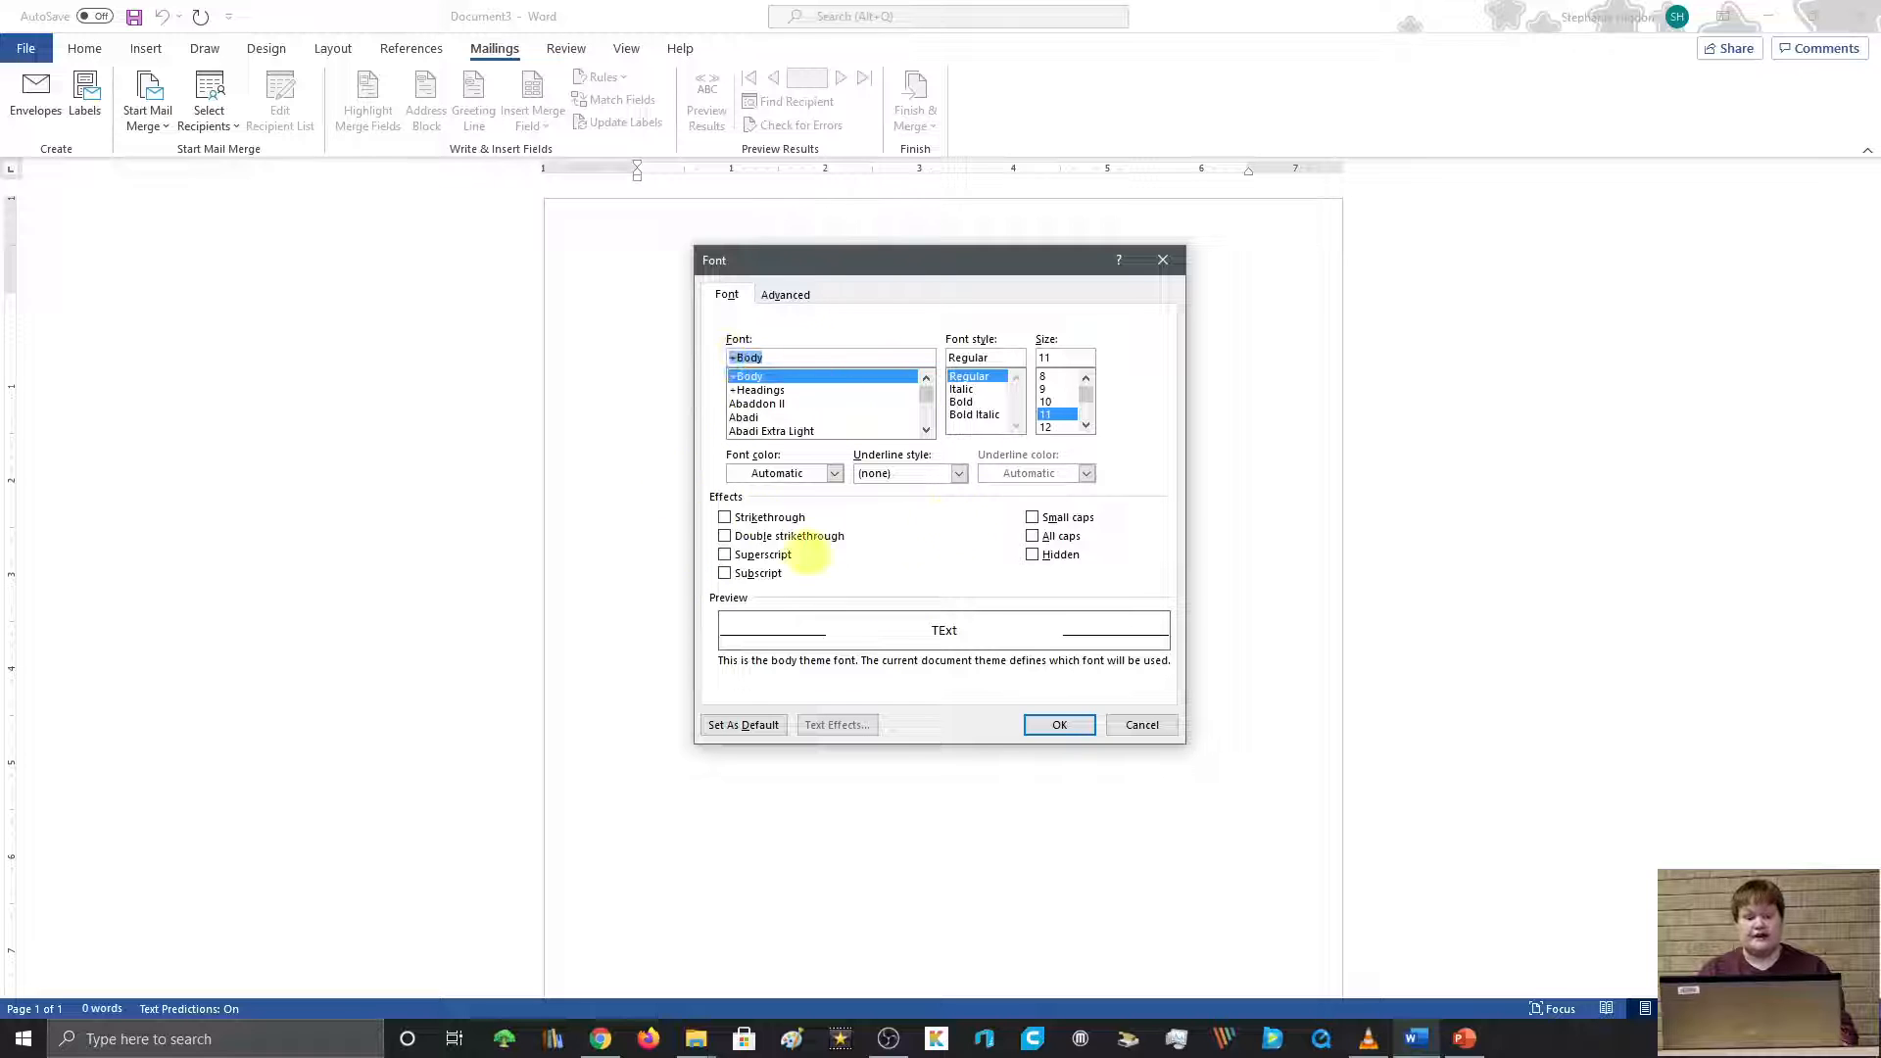
pyautogui.click(1046, 723)
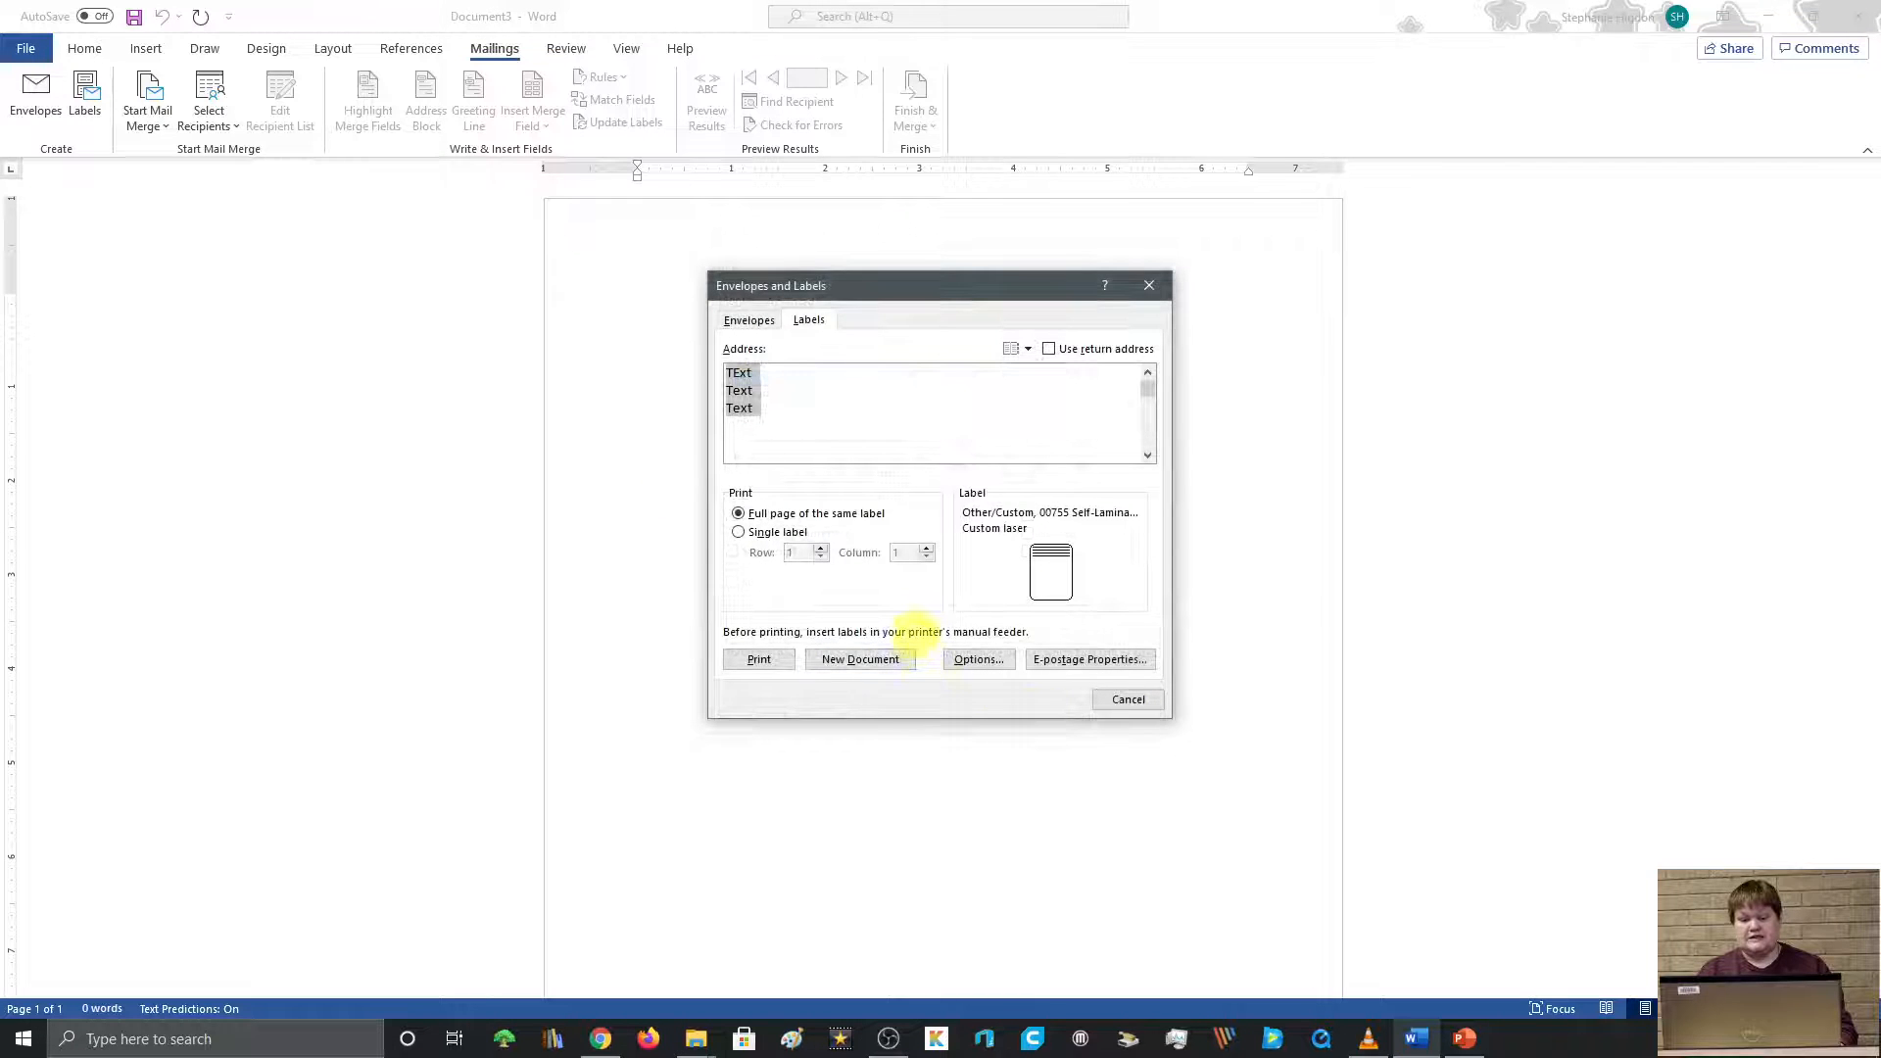